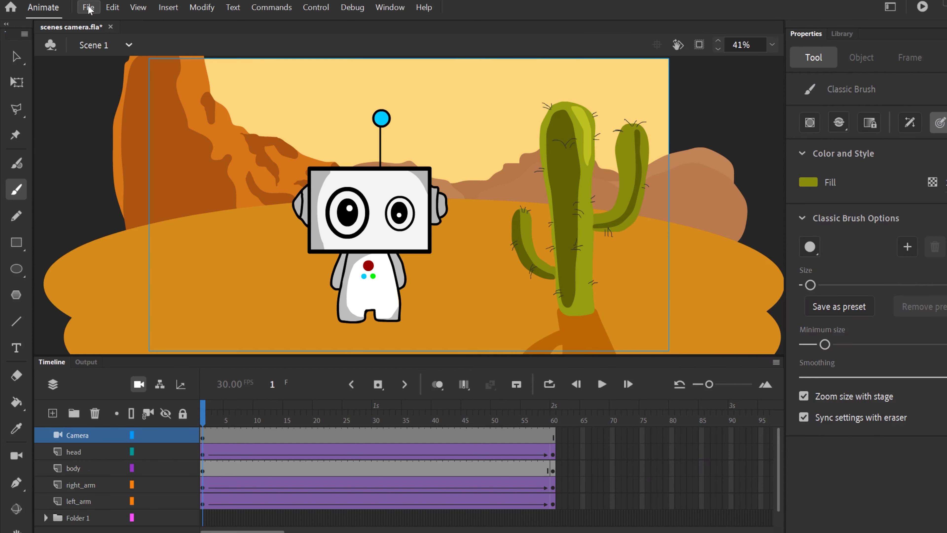
Step: Create a new Full HD character animation document of 1920 x 1080 at 30 fps, using the ActionScript 3.0 platform
click(89, 8)
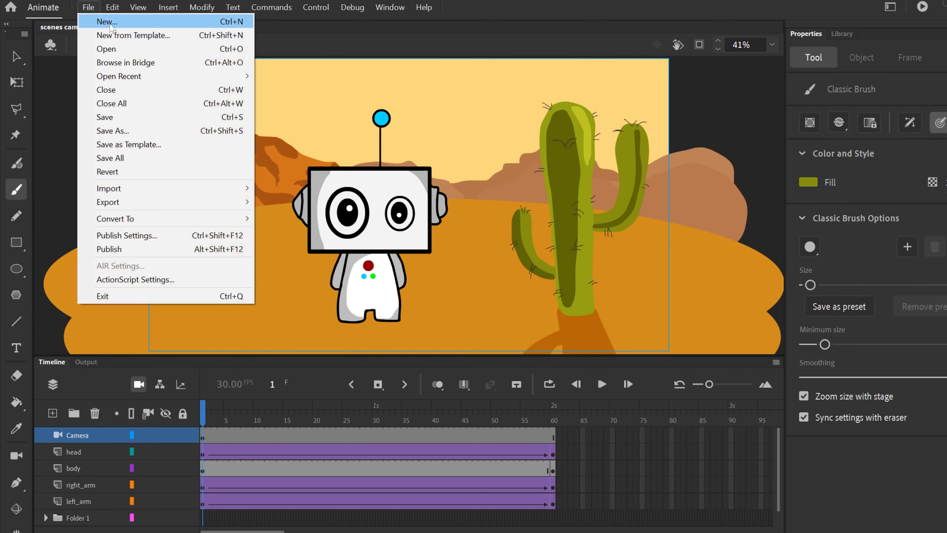
click(108, 21)
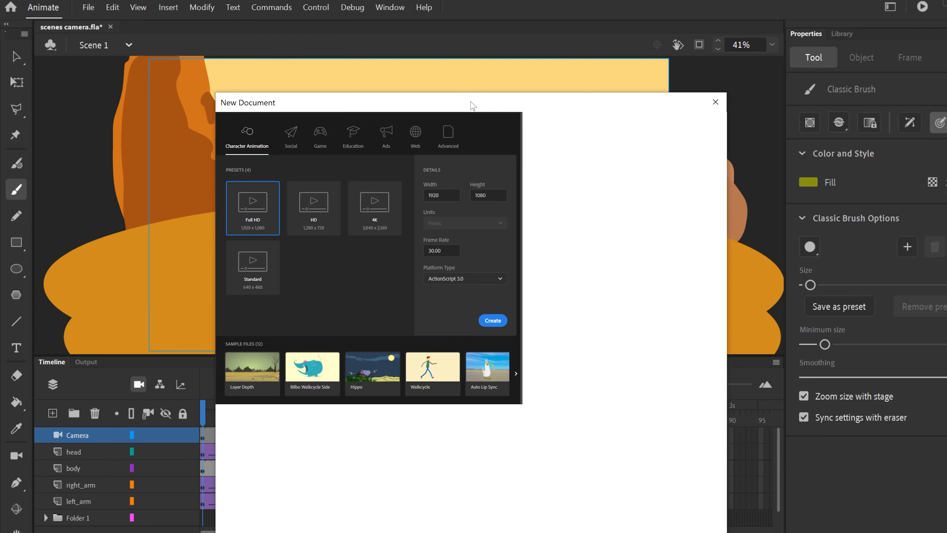
drag(472, 105, 459, 71)
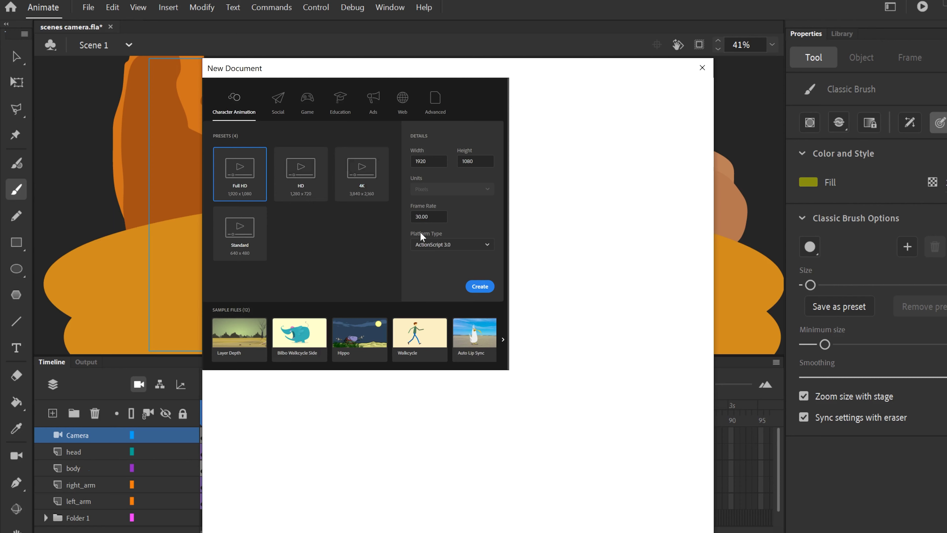
click(487, 245)
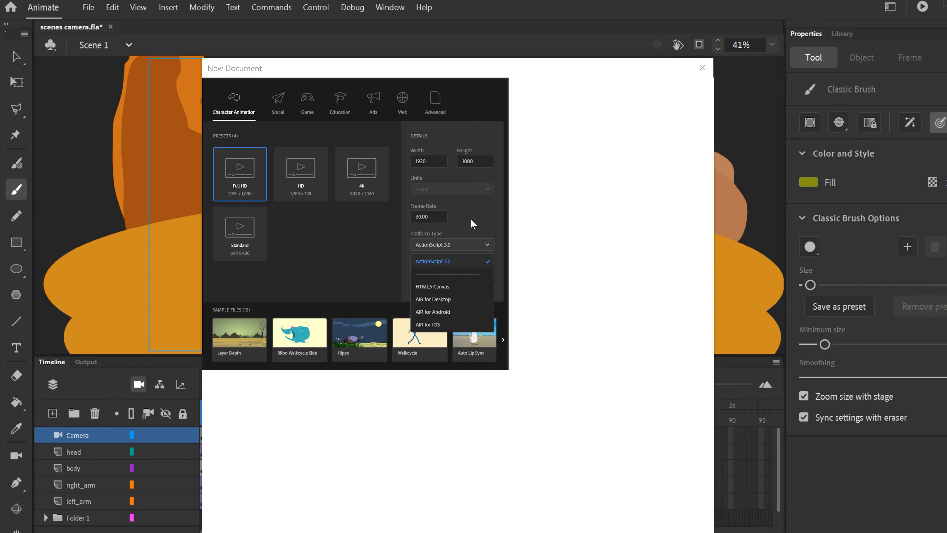
click(453, 262)
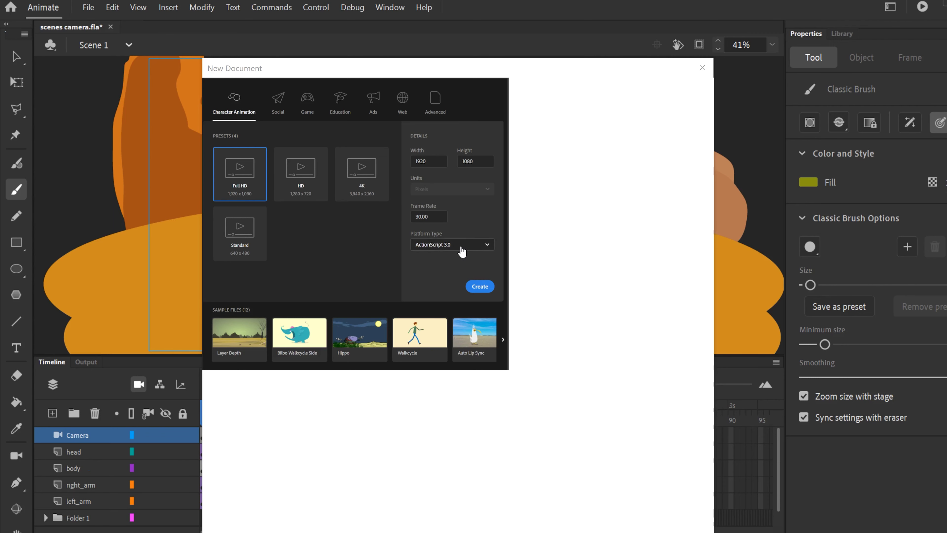
click(479, 287)
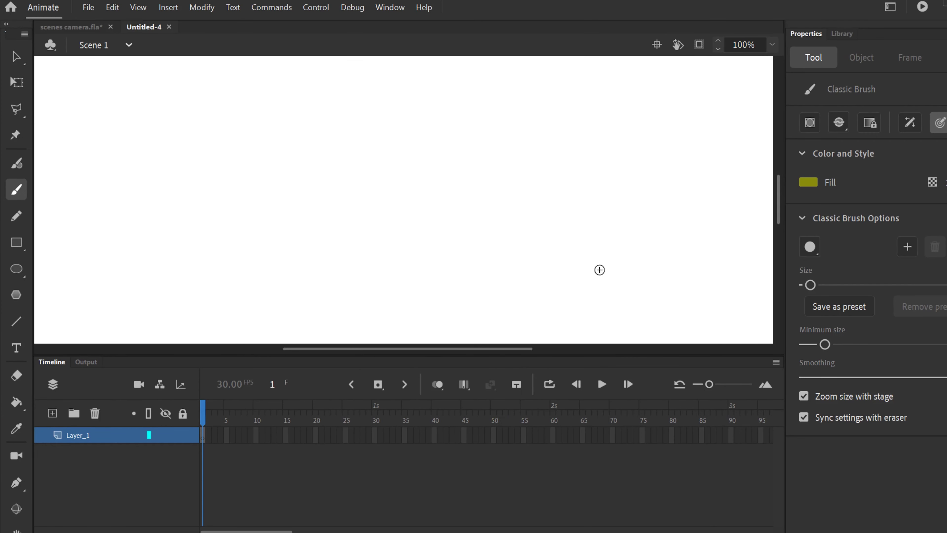
click(772, 44)
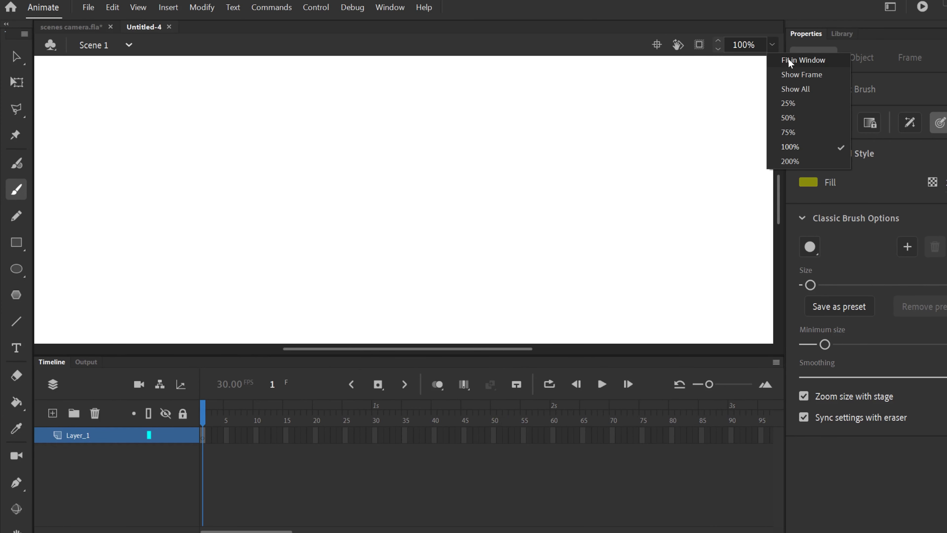
click(788, 59)
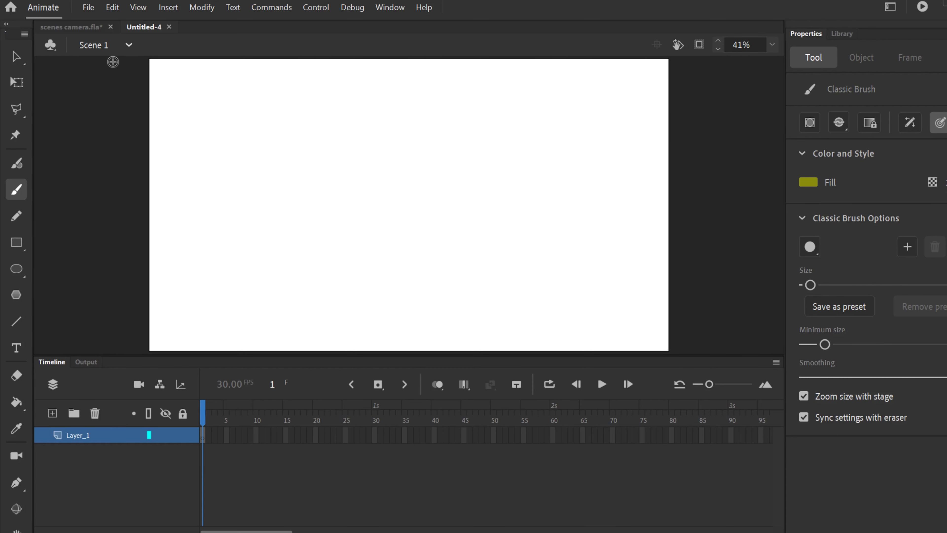
Step: Display the Scene panel and dock it alongside Properties and Library
click(128, 44)
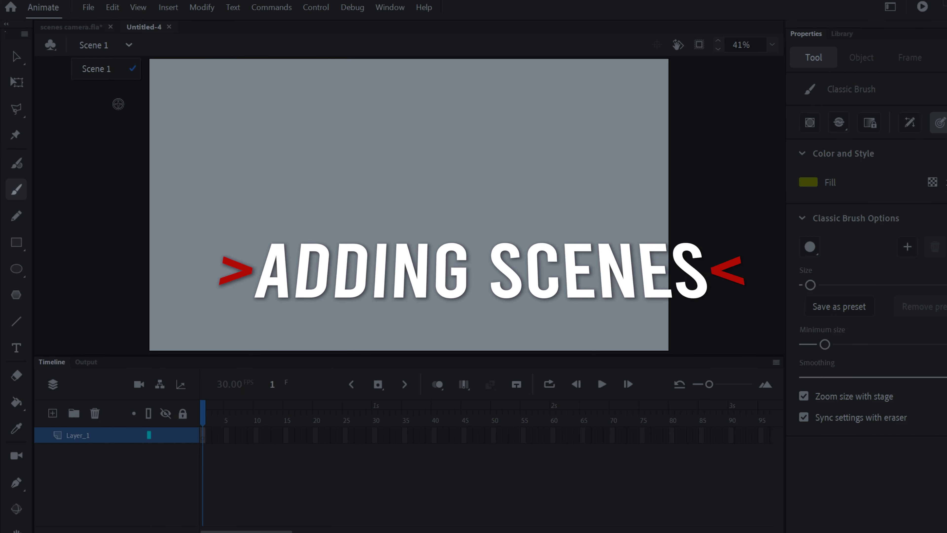
click(118, 104)
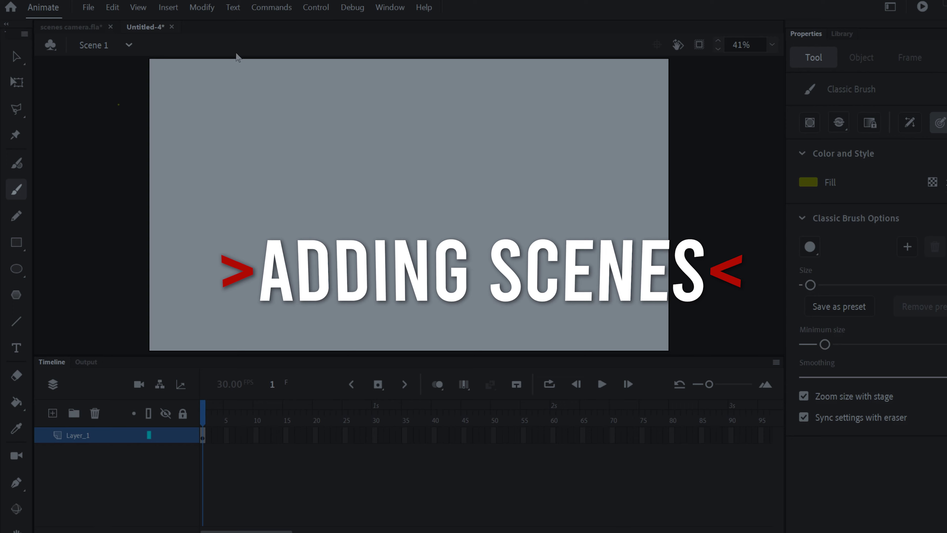
click(384, 9)
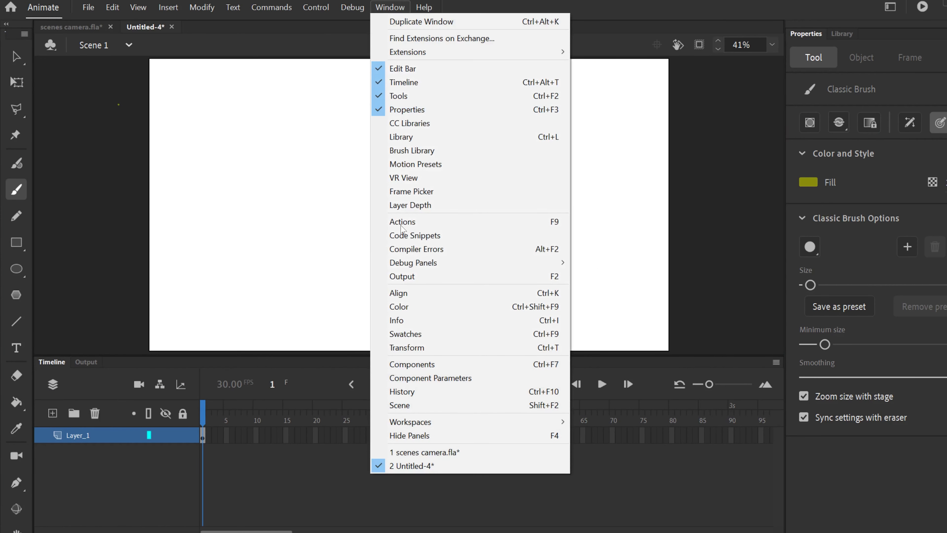
click(399, 405)
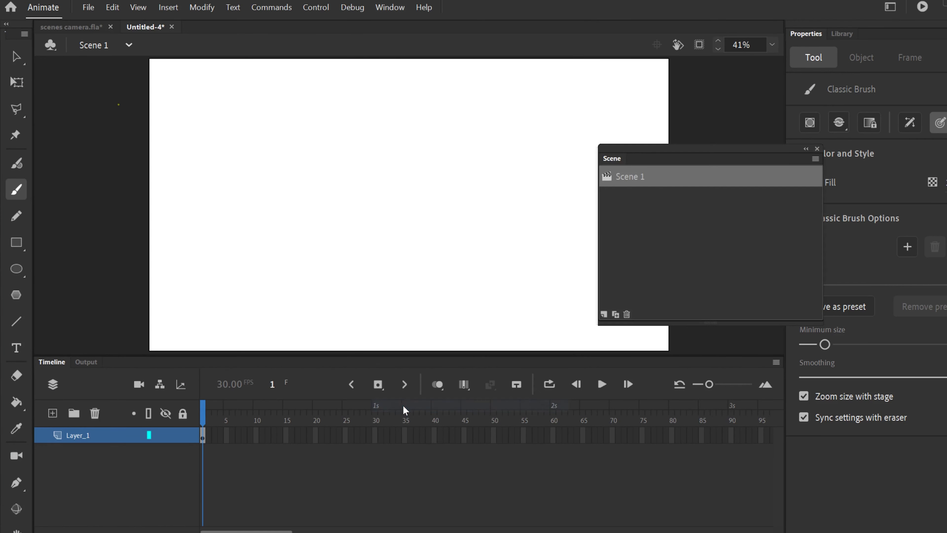
drag(719, 153, 514, 145)
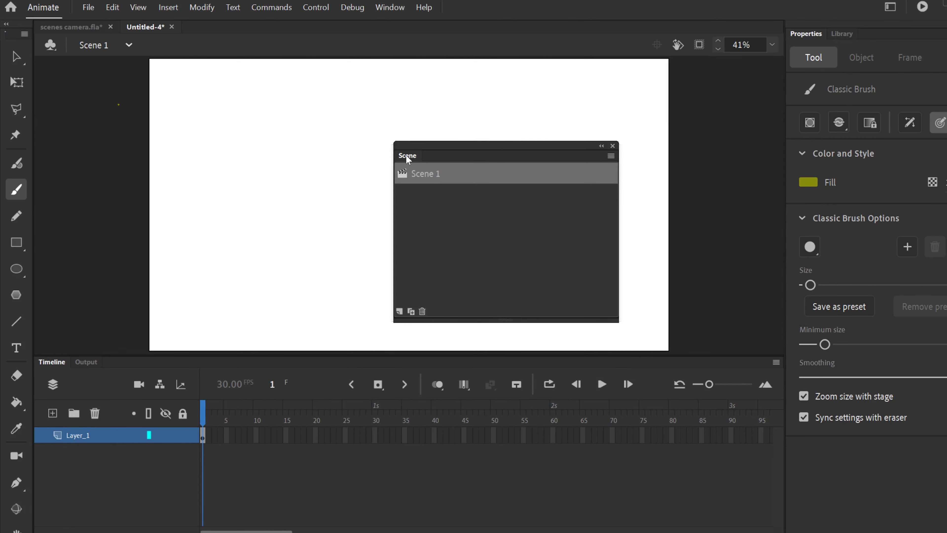
drag(405, 155, 863, 47)
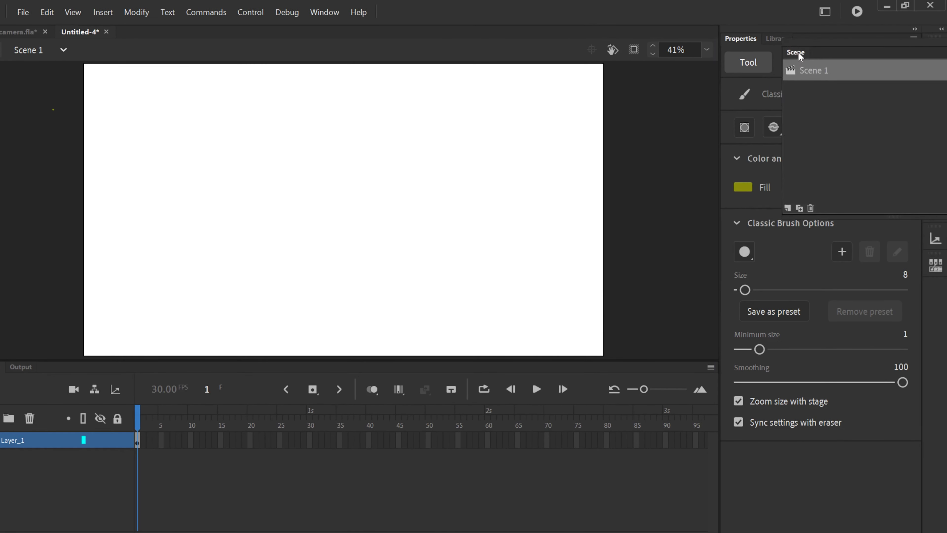
drag(799, 52, 804, 39)
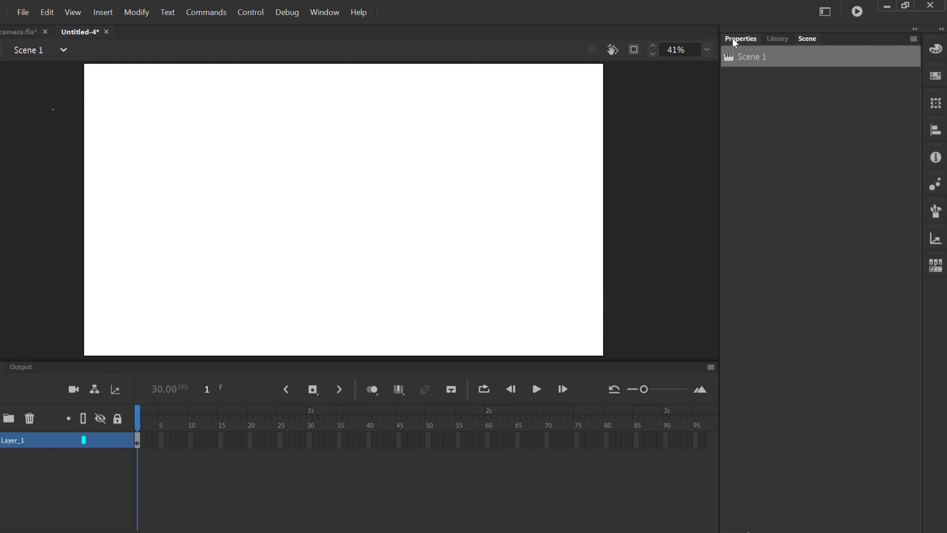
click(733, 38)
click(778, 39)
click(809, 41)
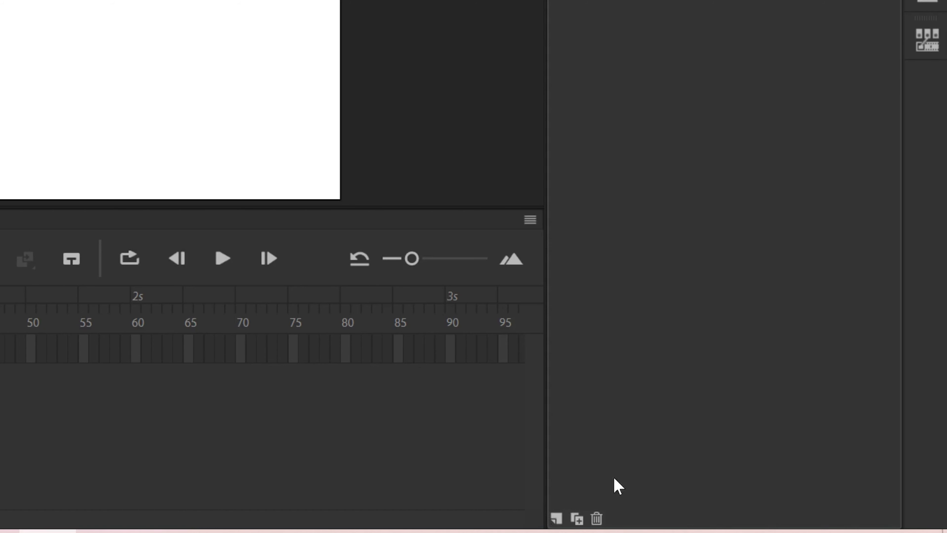
Step: Add a second scene to the document and switch between Scene 1 and Scene 2
click(555, 519)
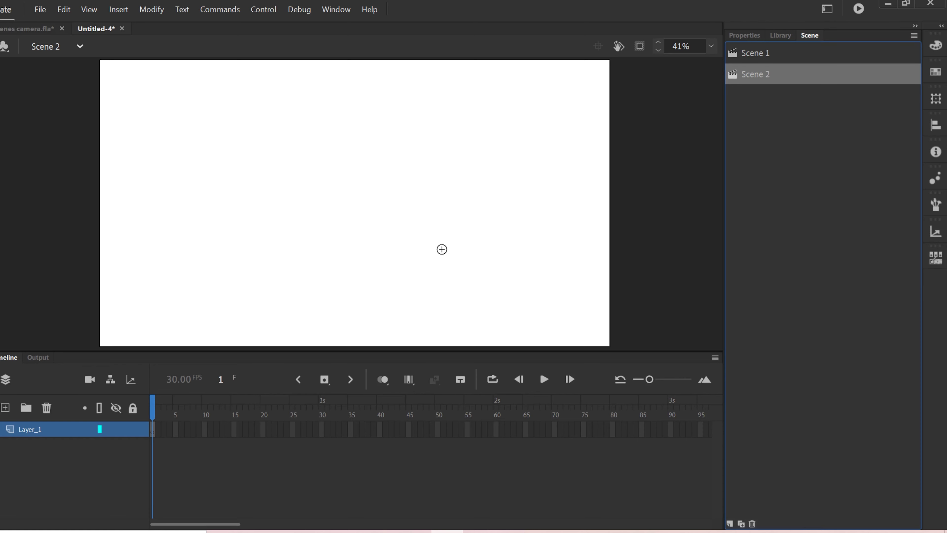
click(755, 54)
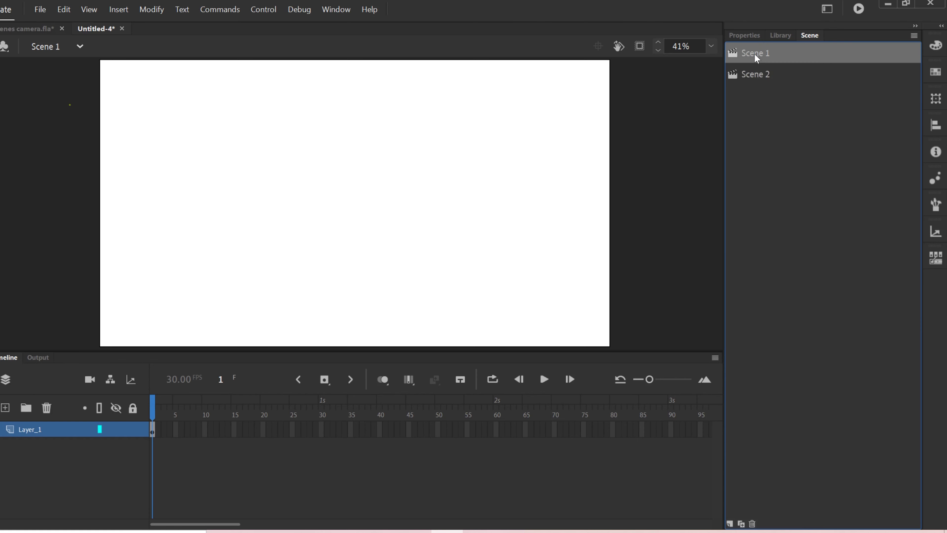
click(756, 75)
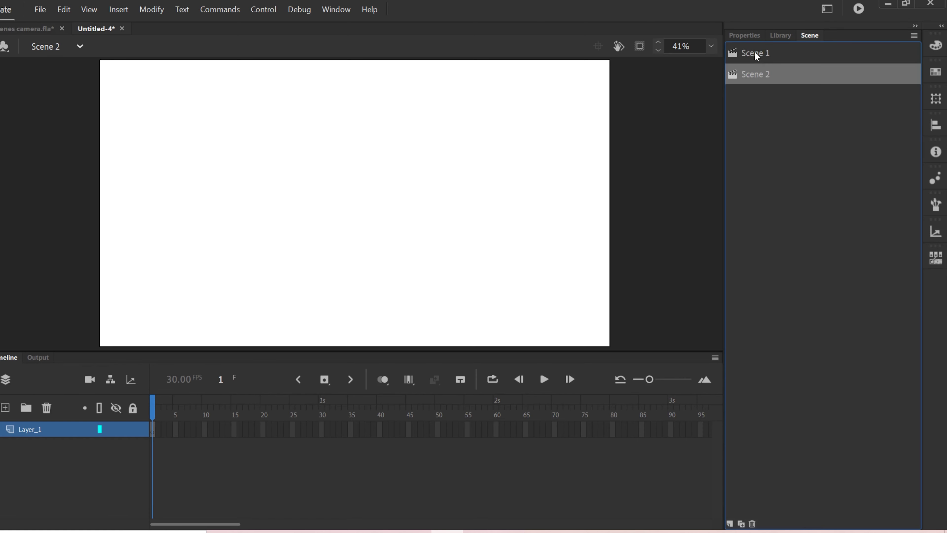
Step: Draw a freehand olive scribble across the middle of Scene 1's stage with the Classic Brush, and return to Scene 2
click(756, 54)
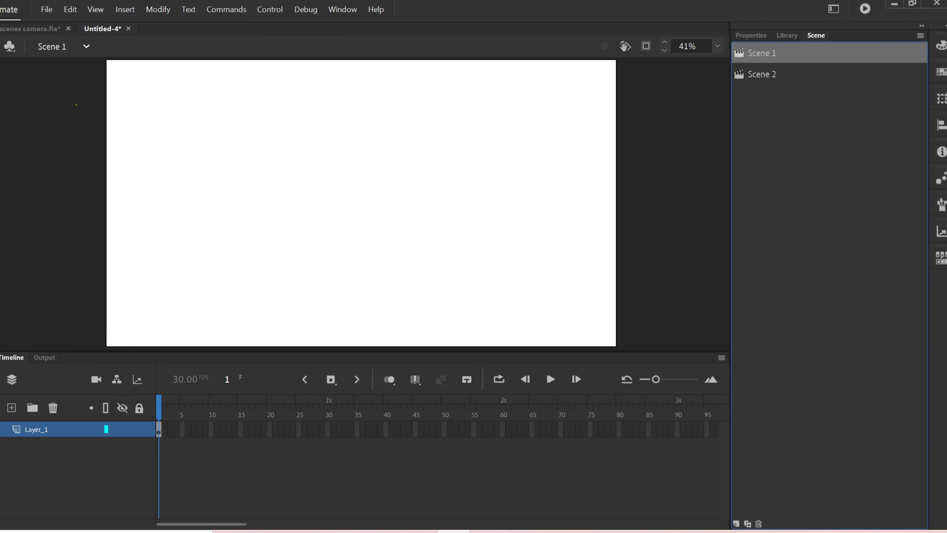
mouse_move(496, 158)
mouse_down()
mouse_move(355, 224)
mouse_move(294, 122)
mouse_move(397, 185)
mouse_move(468, 152)
mouse_move(362, 174)
mouse_move(537, 235)
mouse_up()
click(802, 79)
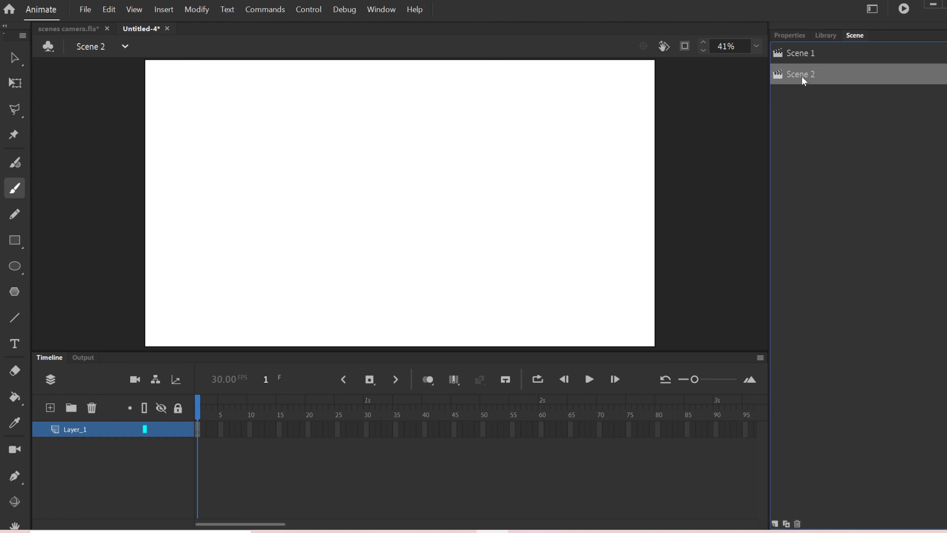
Step: Add a third scene and view Scene 1, Scene 2 and Scene 3 in turn
click(775, 523)
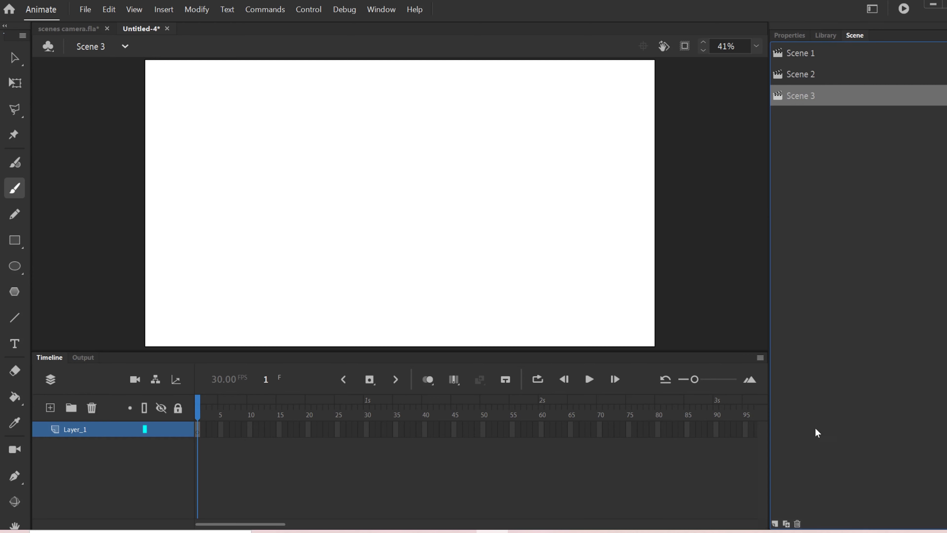
click(804, 57)
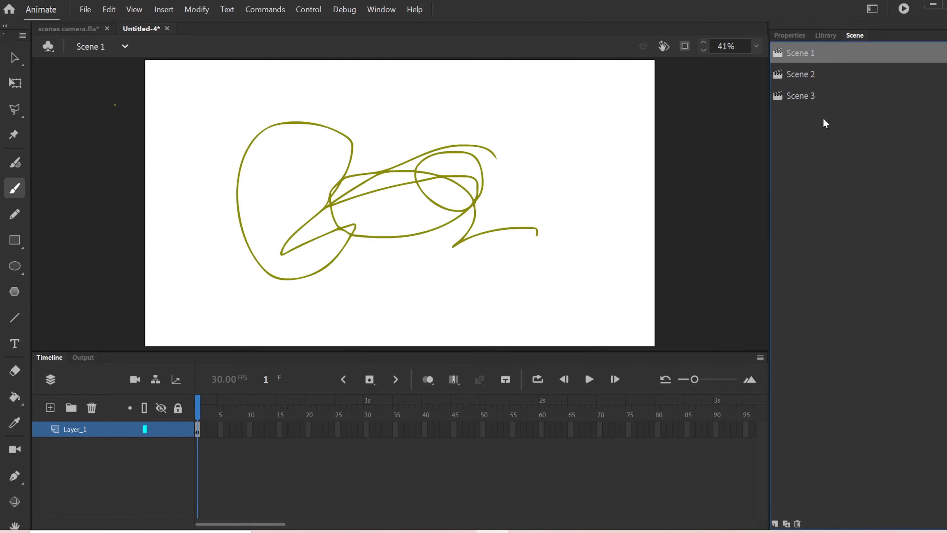
click(798, 74)
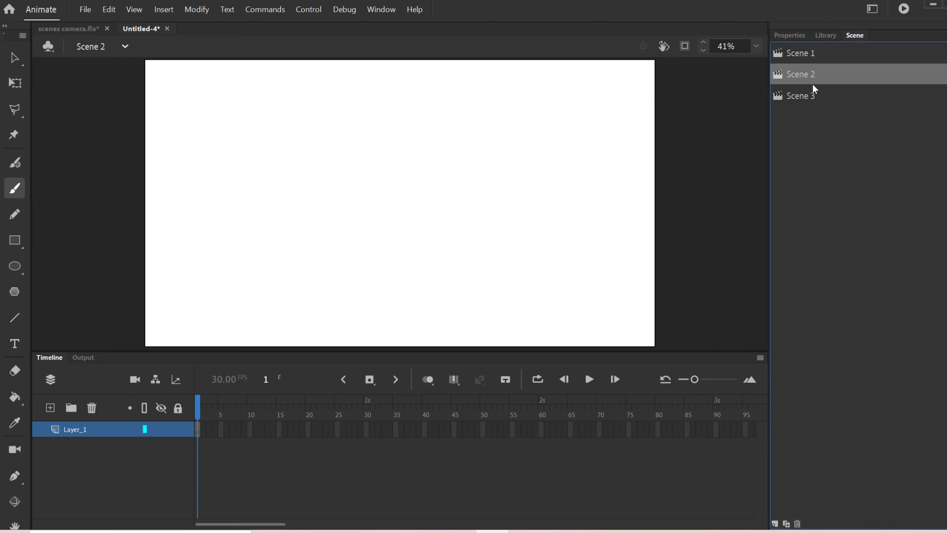
click(797, 95)
Step: Duplicate Scene 1 and rename the copy Scene 4
click(800, 56)
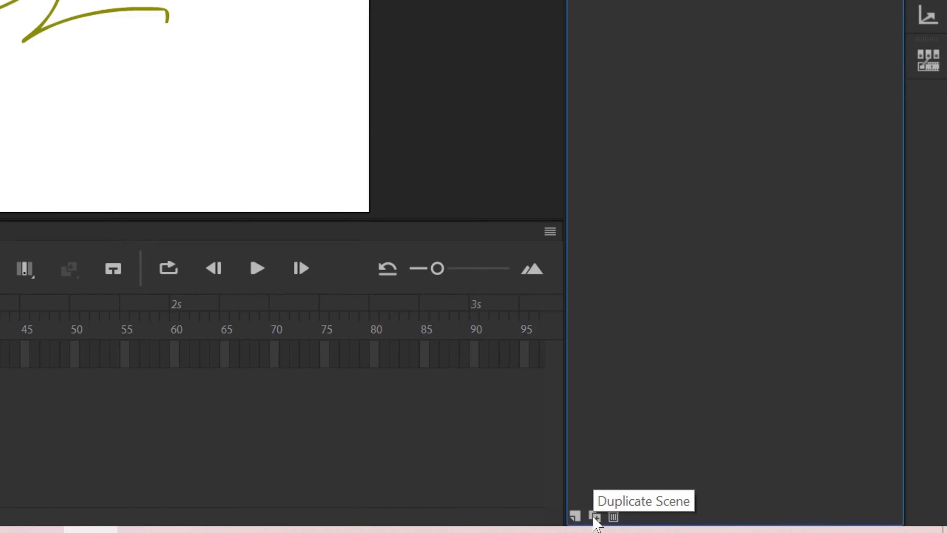
click(595, 516)
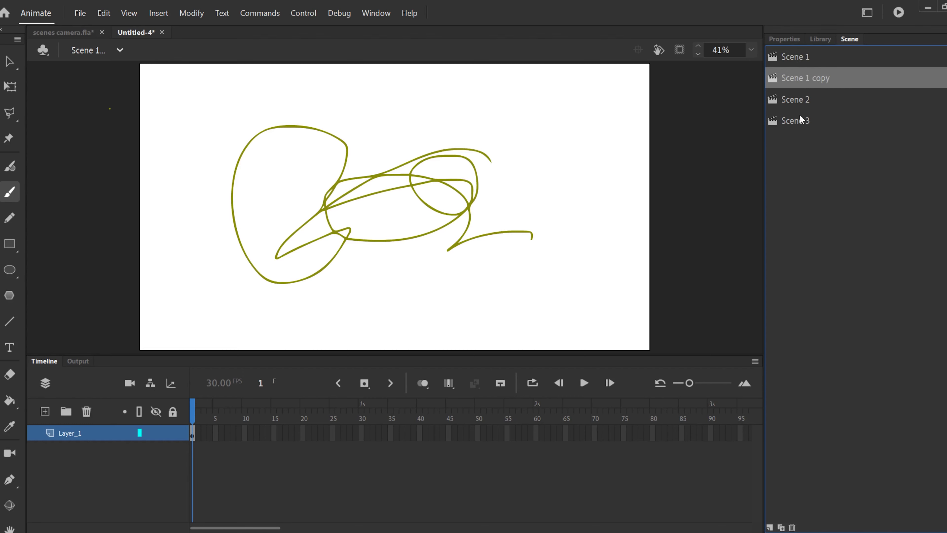
double_click(801, 78)
drag(815, 79, 857, 77)
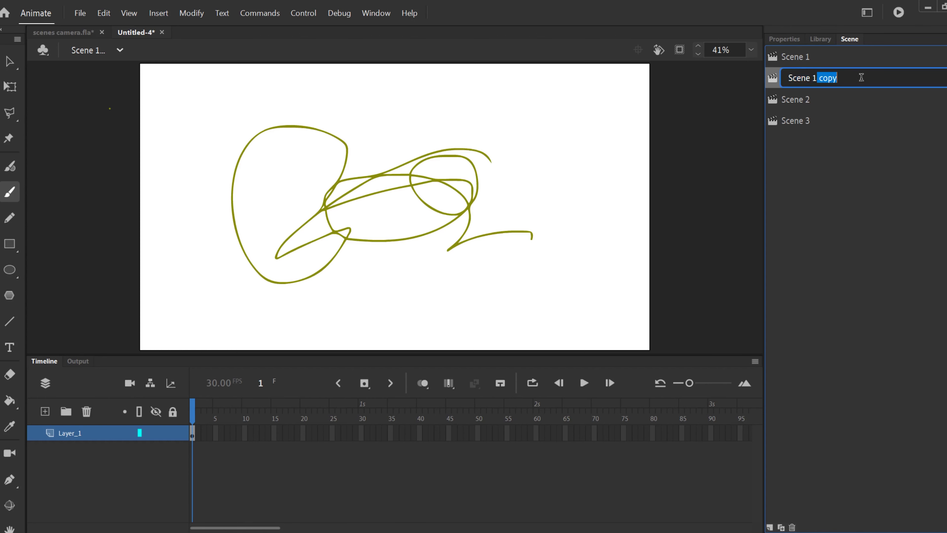
key(BackSpace)
text(4)
key(Return)
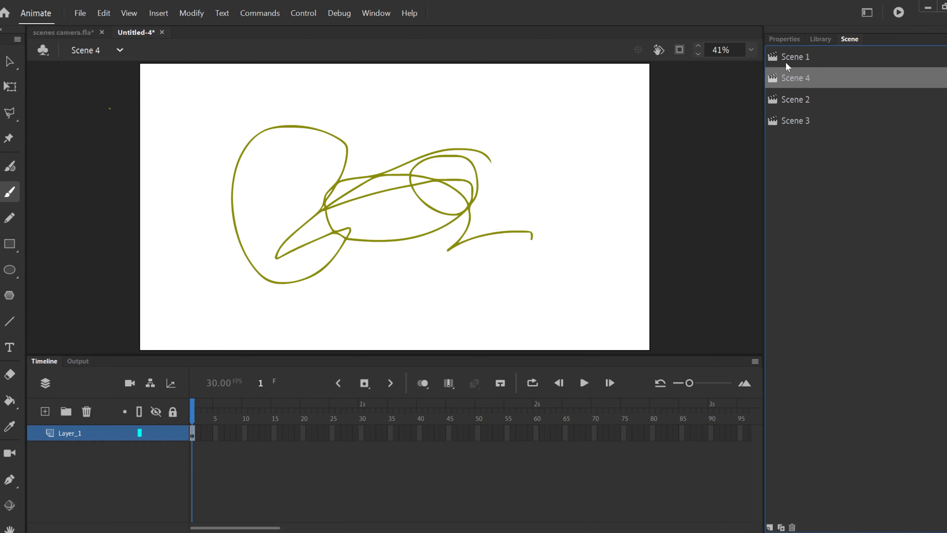
Step: Move Scene 4 to the end of the scene order and delete Scene 3
drag(773, 77, 777, 125)
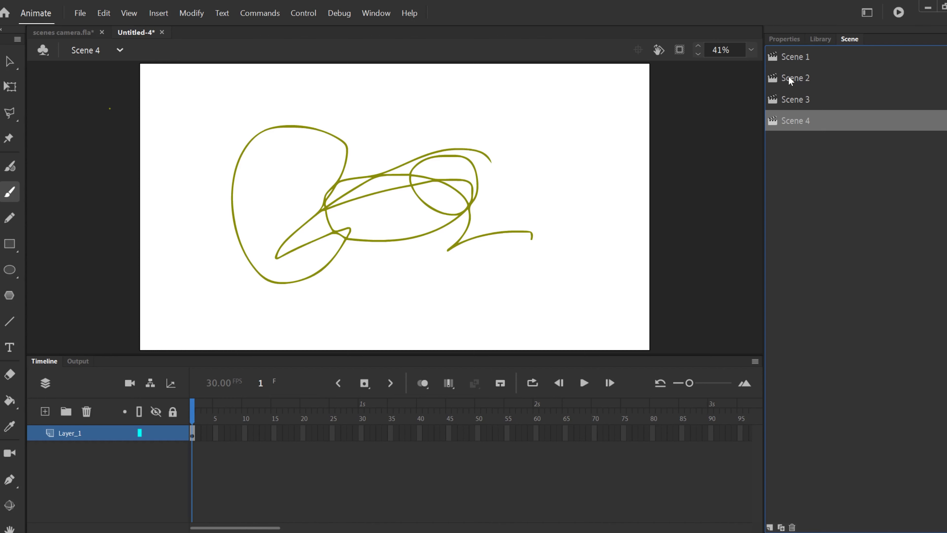
mouse_move(788, 76)
mouse_down()
mouse_move(794, 49)
mouse_move(786, 82)
mouse_up()
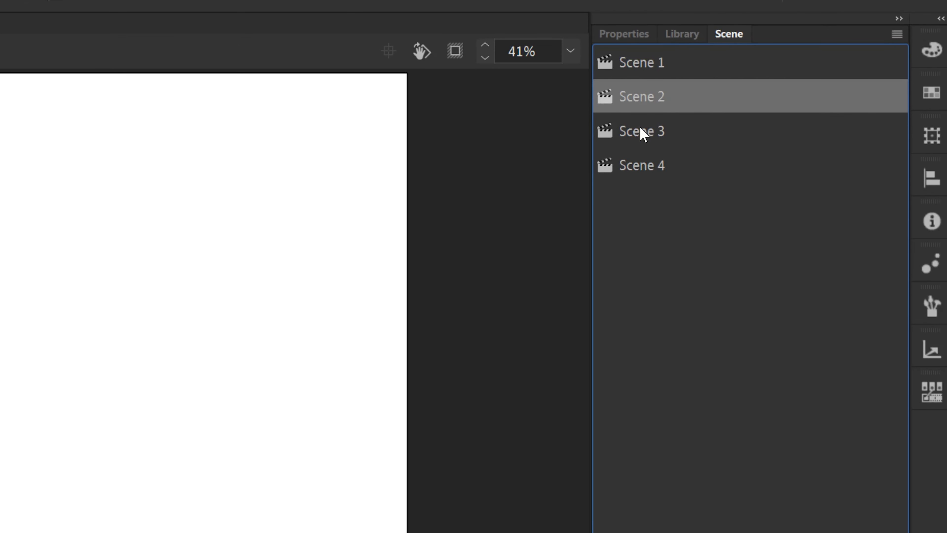
click(643, 132)
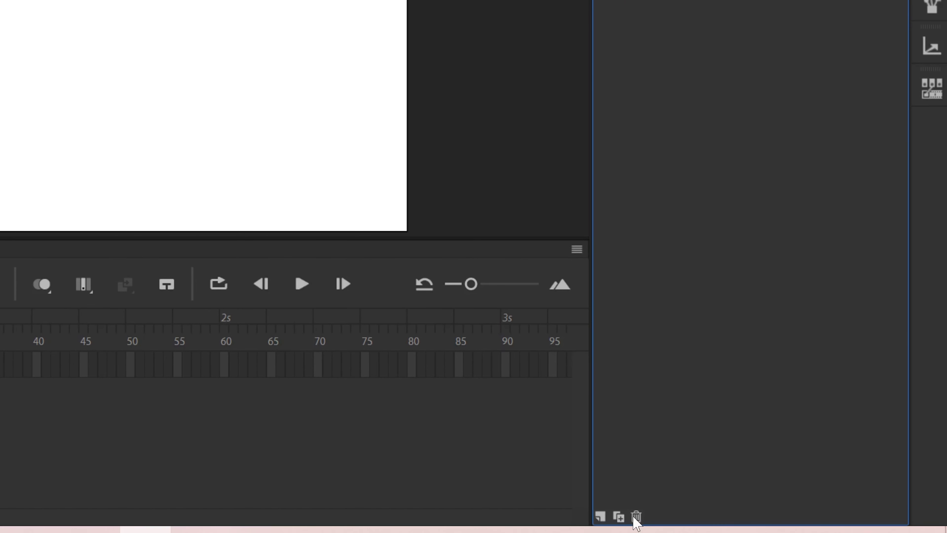
click(636, 517)
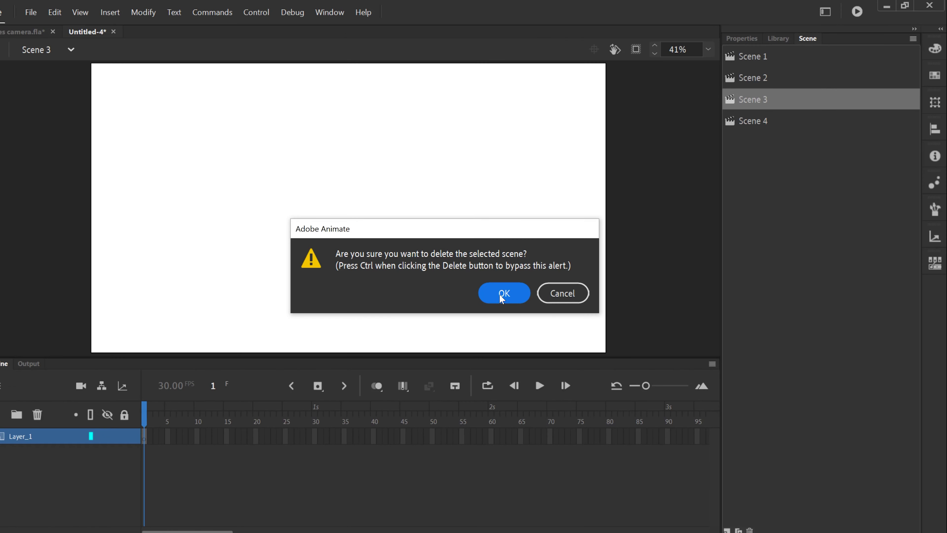
click(501, 294)
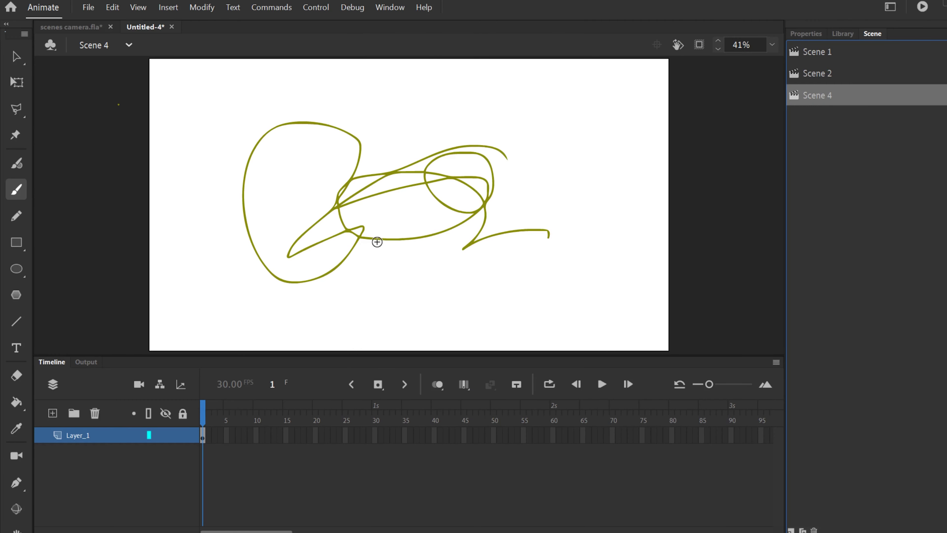
Step: Switch to the scenes camera.fla document and scrub Scene 1's timeline to frame 9
click(68, 28)
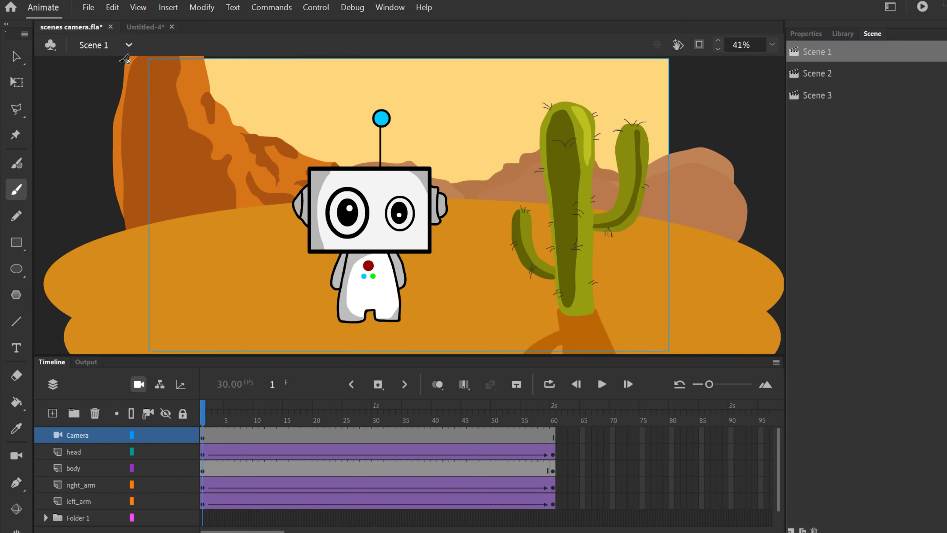
drag(206, 416, 250, 417)
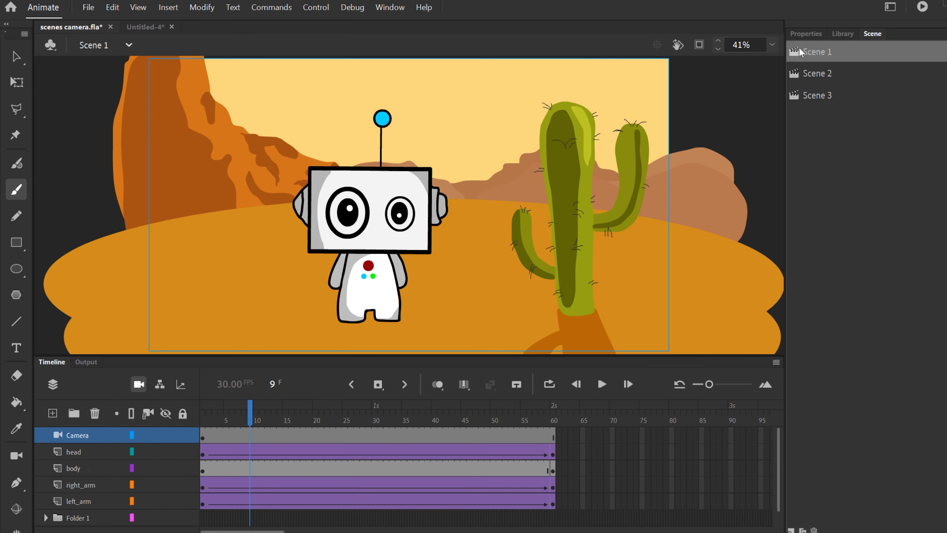
Step: Rename Scene 1 as Robot 1 and play its animation, pausing at frame 57
double_click(822, 54)
text(Robot)
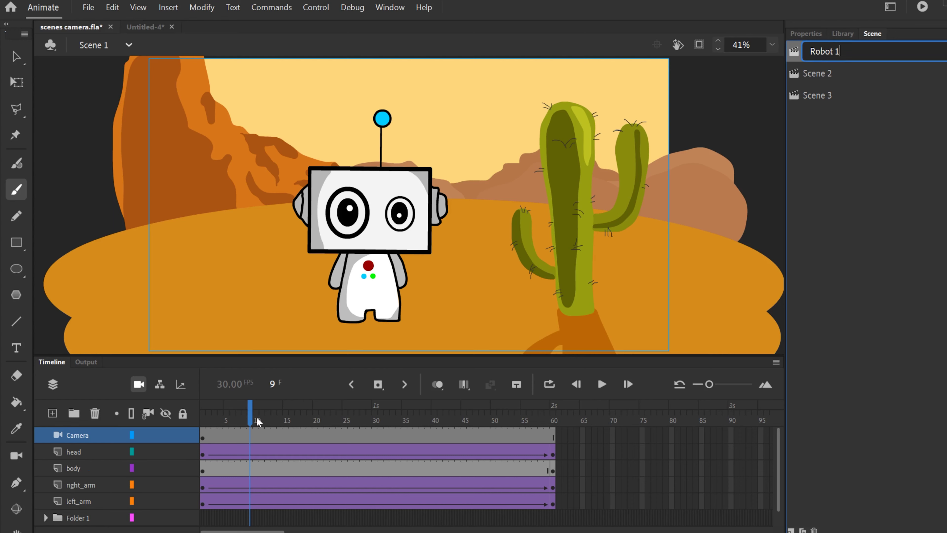
key(Return)
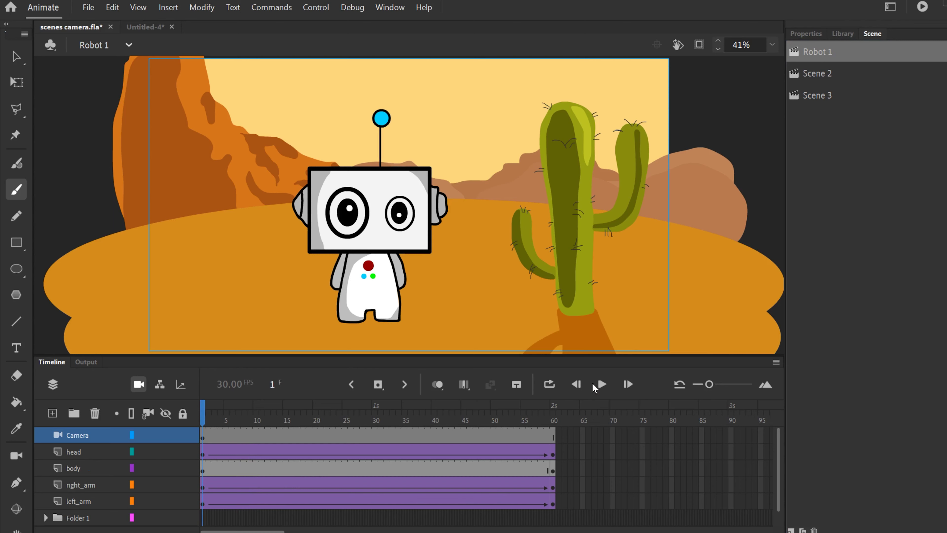
click(600, 386)
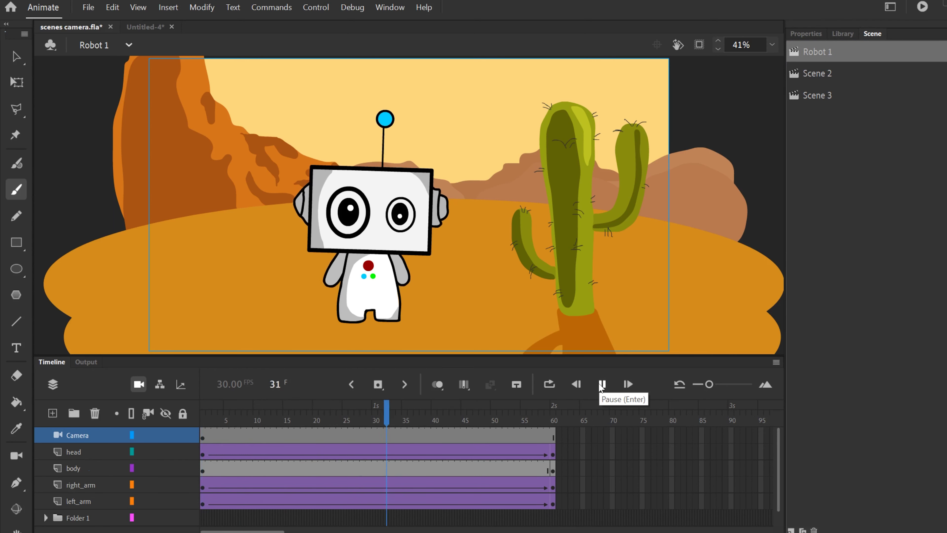
click(601, 385)
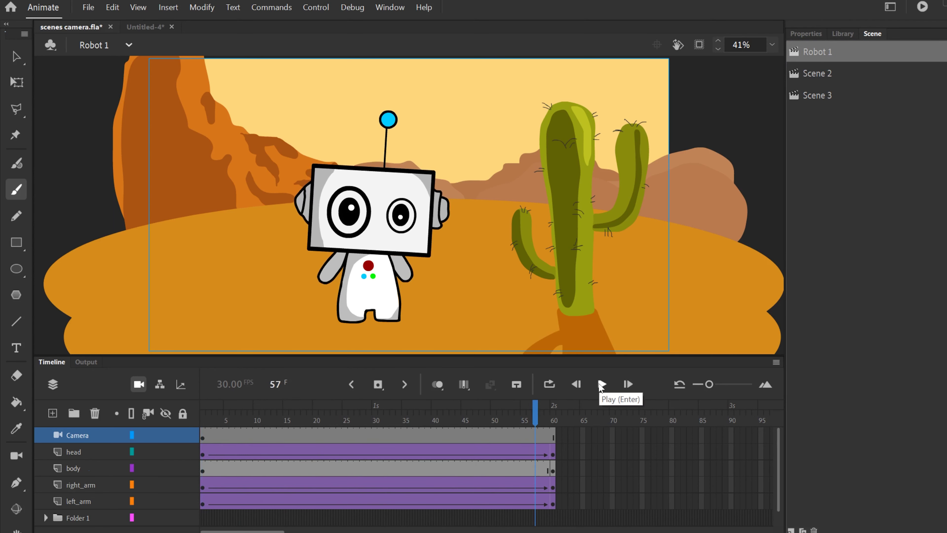
Step: Rename Scene 2 as Alien 1, play its animation and scrub its timeline to frame 56
click(816, 73)
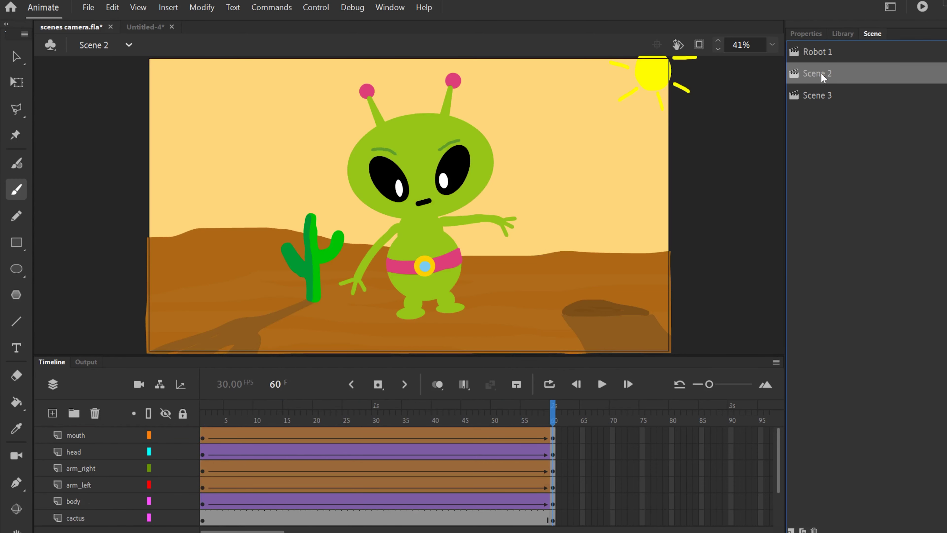
double_click(821, 72)
text(Alien)
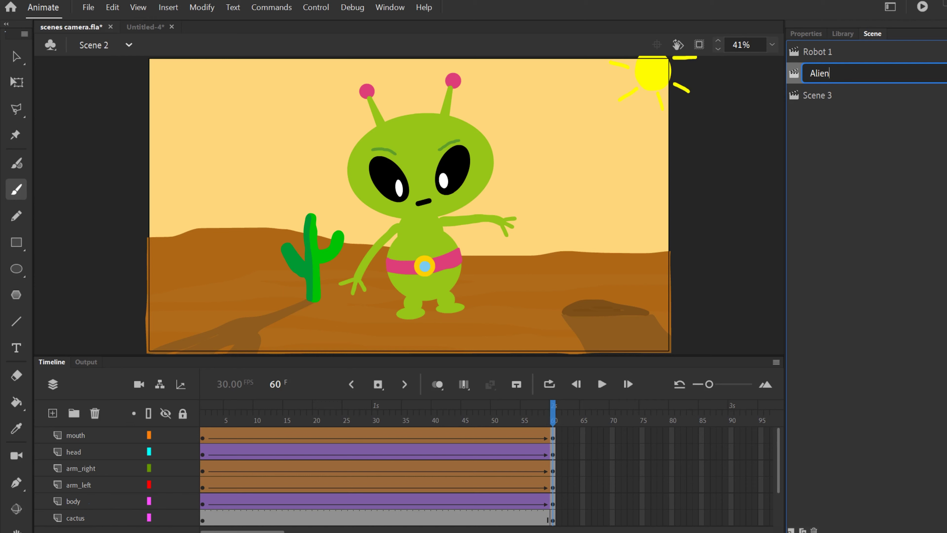
text( 1)
key(Return)
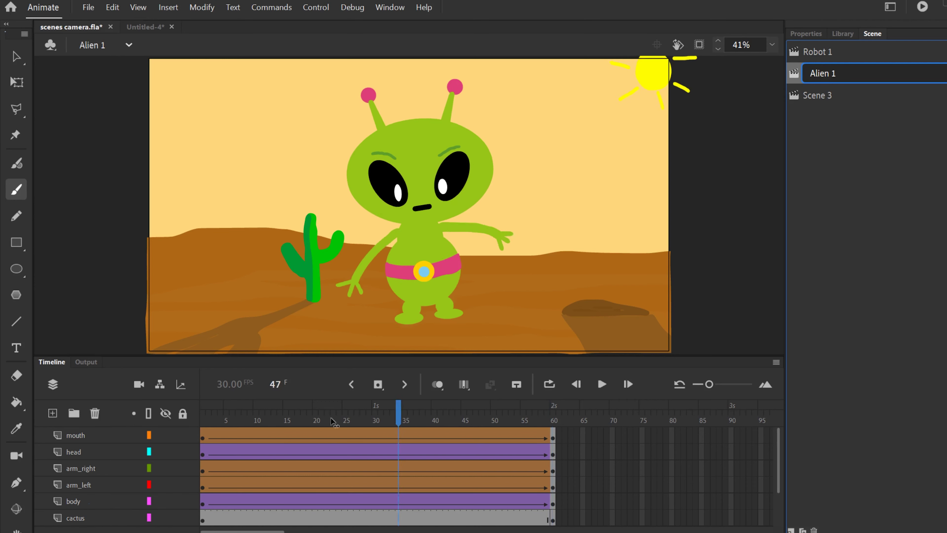
click(599, 384)
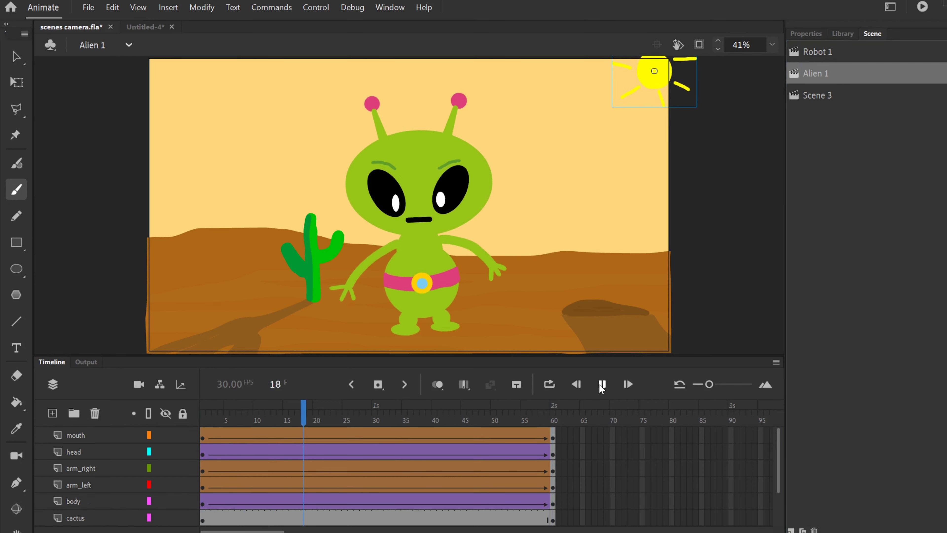
mouse_move(518, 420)
mouse_down()
mouse_move(440, 420)
mouse_move(624, 419)
mouse_move(529, 420)
mouse_up()
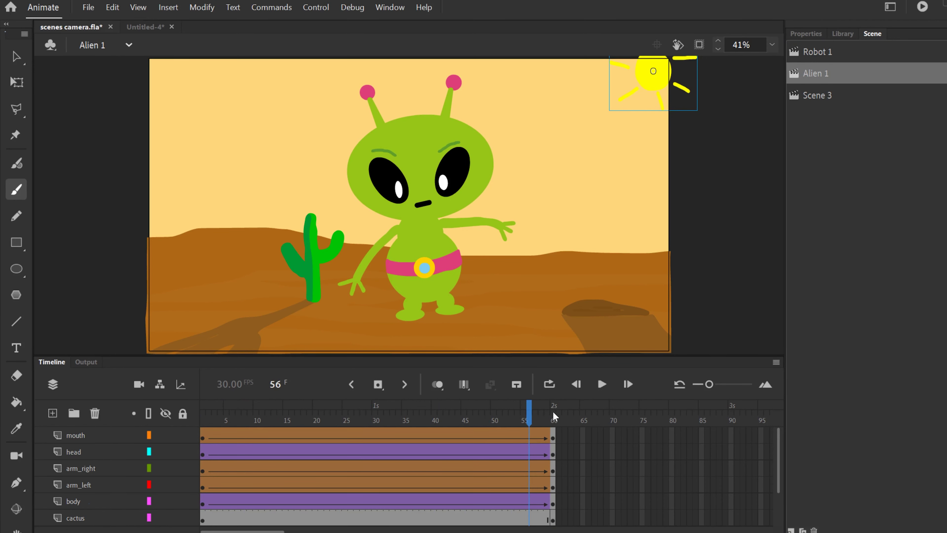
Step: Rename Scene 3 as Robot 2 and scrub through its timeline to frame 60
click(822, 96)
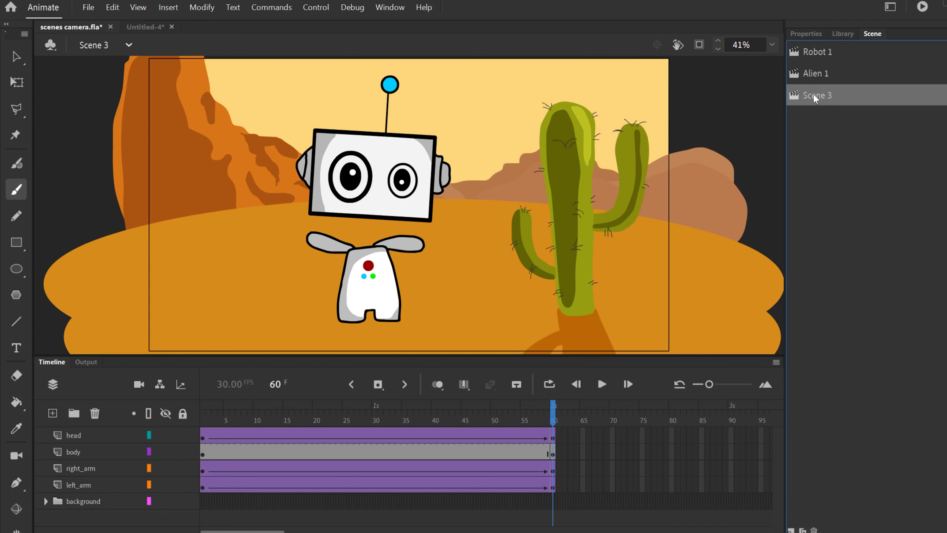
double_click(814, 94)
text(Robot 2)
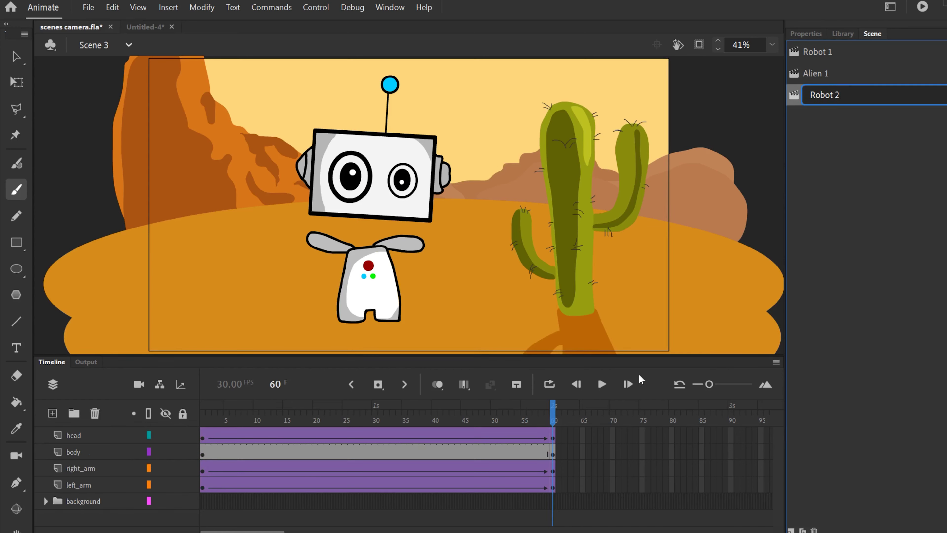
click(524, 419)
drag(239, 419, 553, 411)
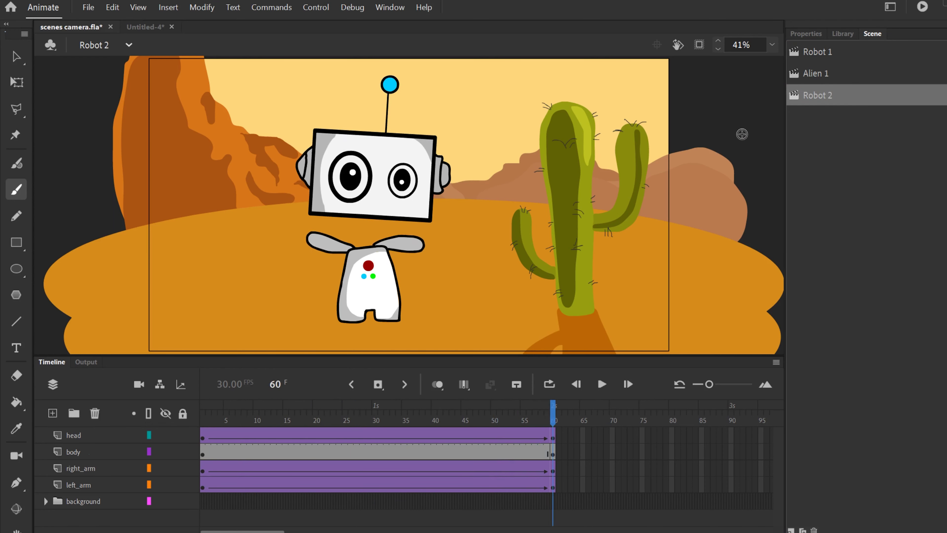
Step: View the Robot 1, Alien 1 and Robot 2 scenes in turn, and play Robot 1 to its end
click(820, 51)
click(816, 73)
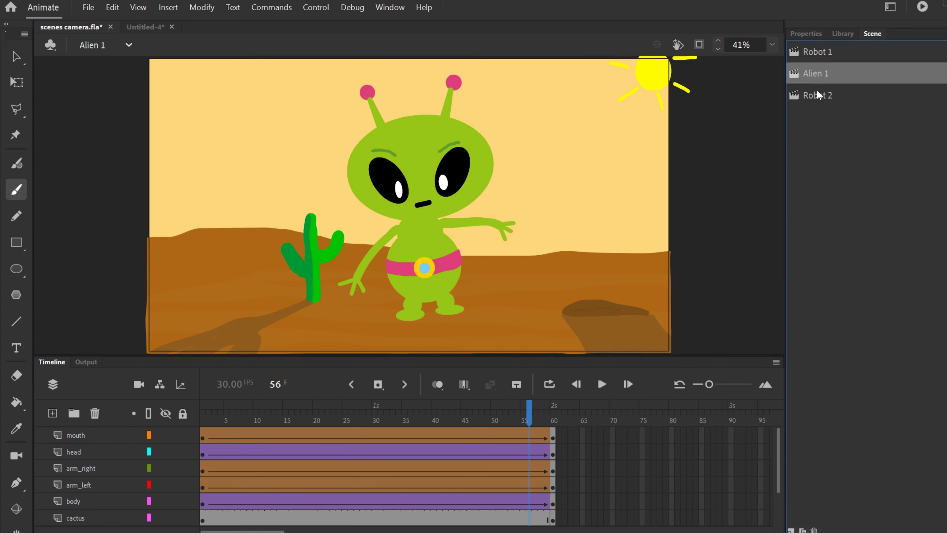
click(817, 96)
click(817, 54)
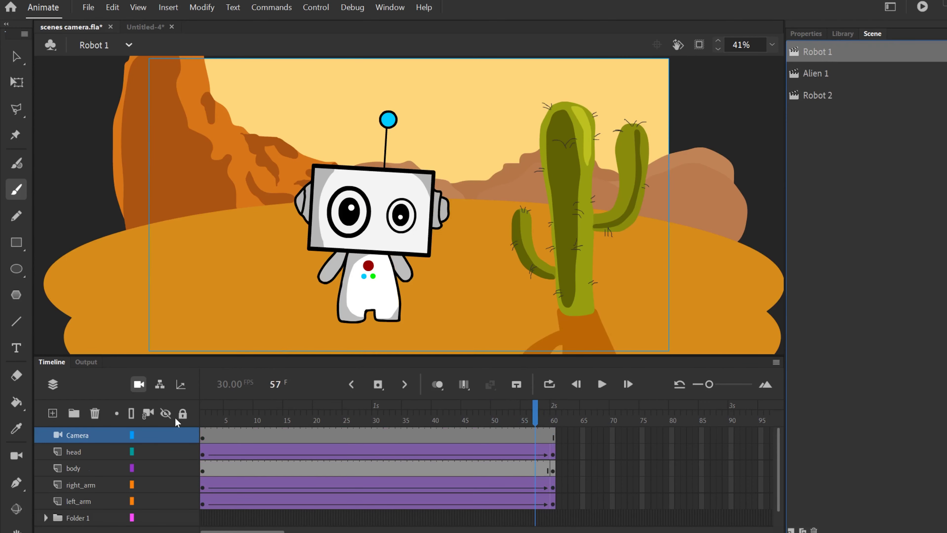
click(603, 383)
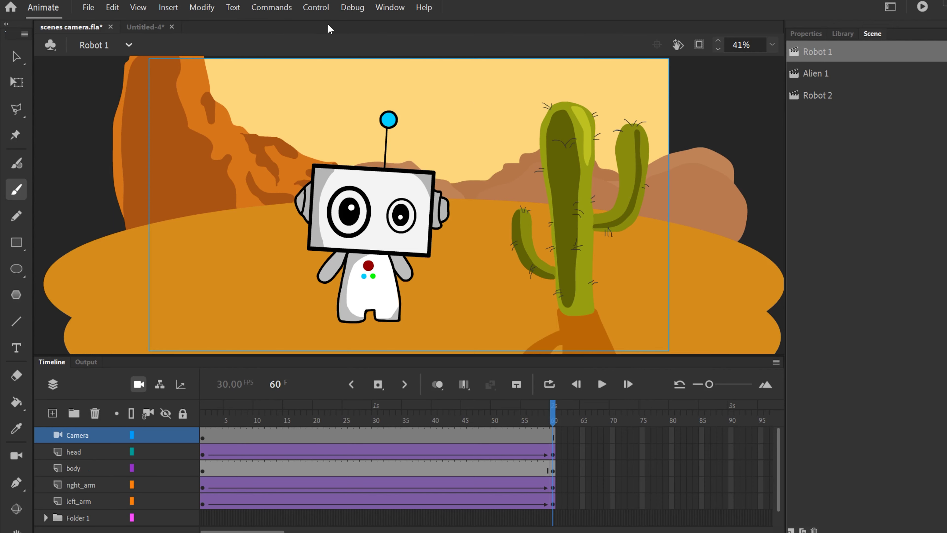
Step: Test the movie to preview all the scenes playing in sequence in an enlarged preview window
click(315, 9)
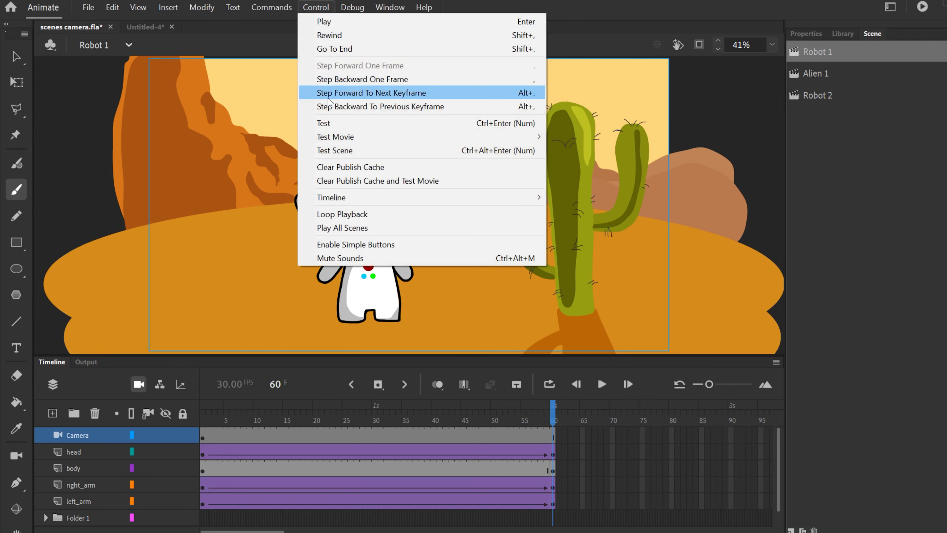
click(333, 123)
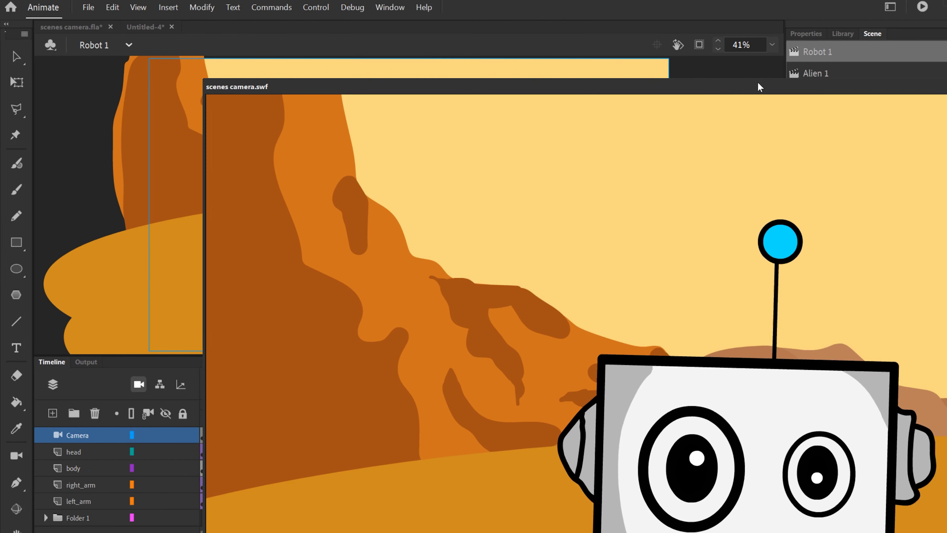
double_click(851, 85)
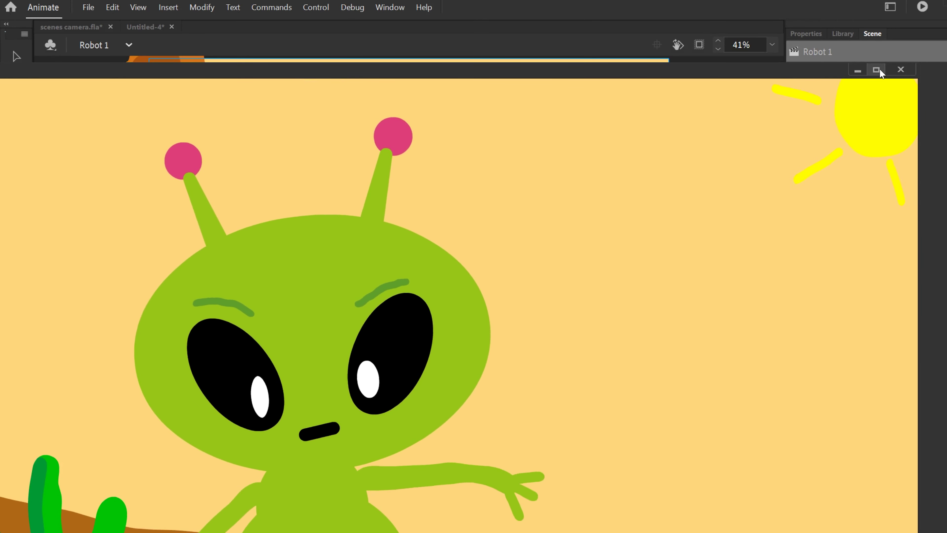
click(877, 69)
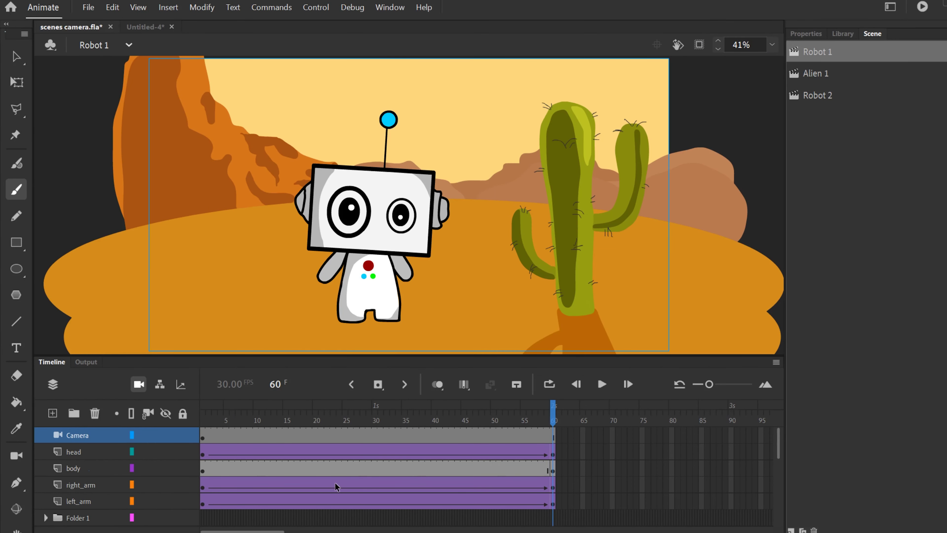
Step: Enlarge the timeline area and examine the background layers inside Robot 1's Folder 1
drag(334, 353, 340, 286)
click(46, 446)
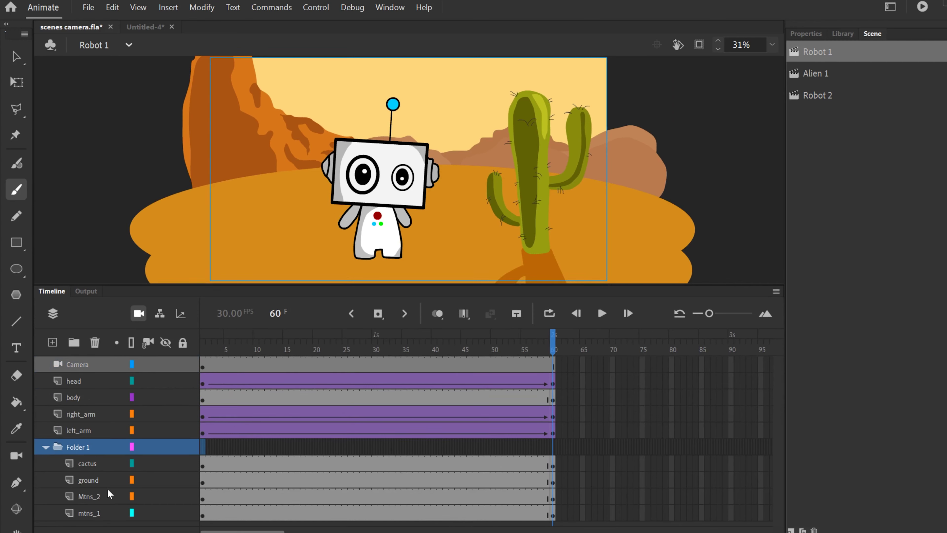
click(45, 447)
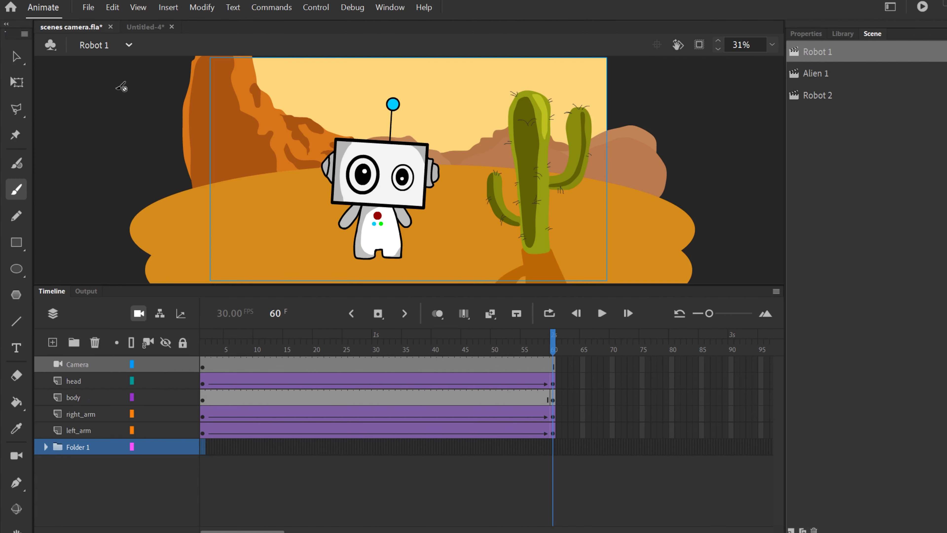
key(Escape)
Step: Compare the layer list of the Alien 1 scene with Robot 1's layers, including the contents of Folder 1
click(815, 74)
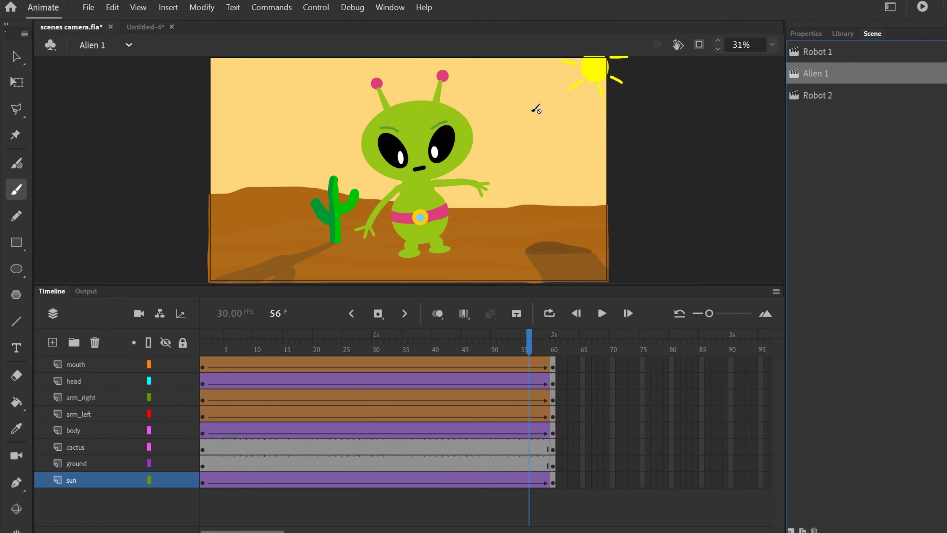
click(826, 51)
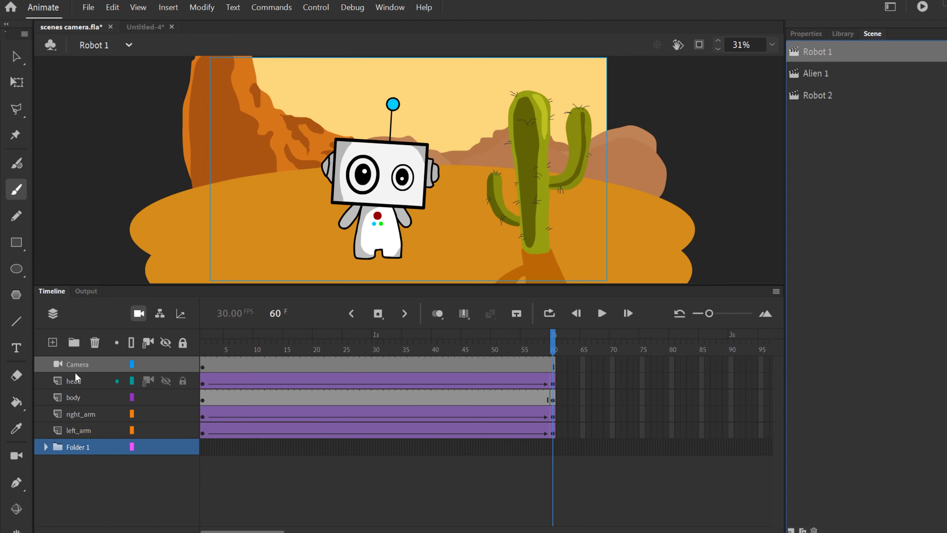
click(45, 447)
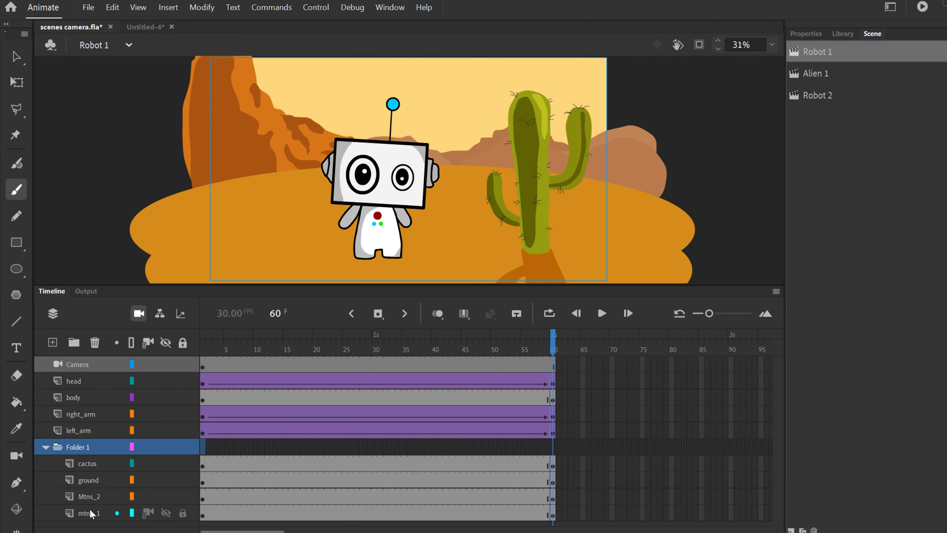
click(45, 447)
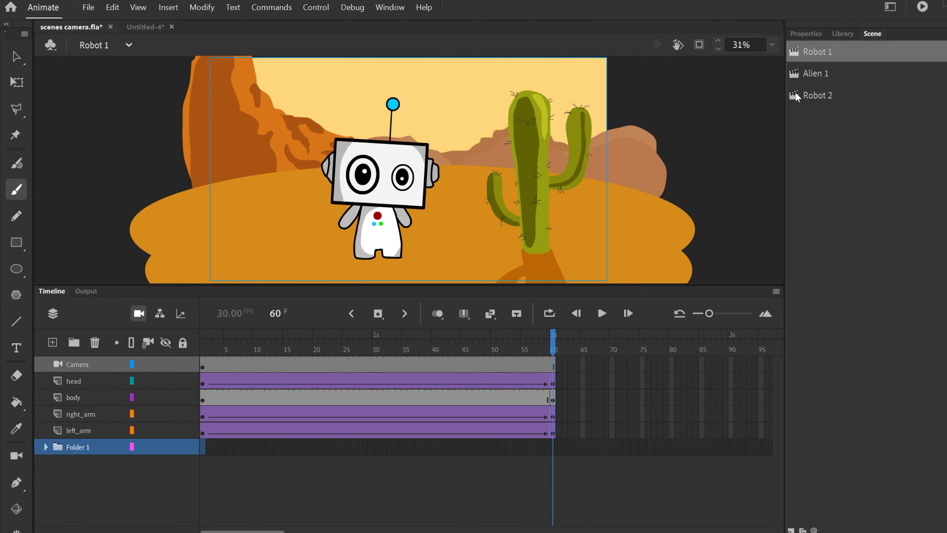
click(813, 74)
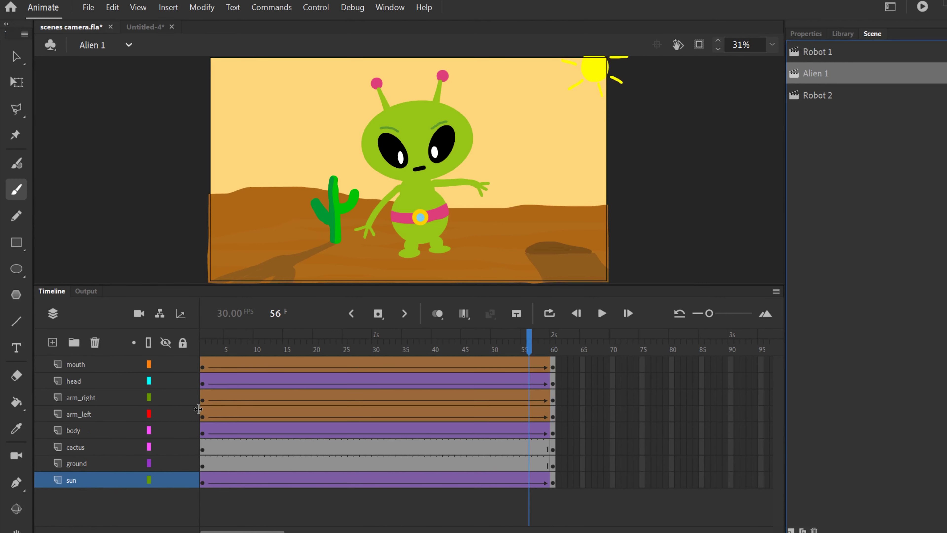
click(831, 53)
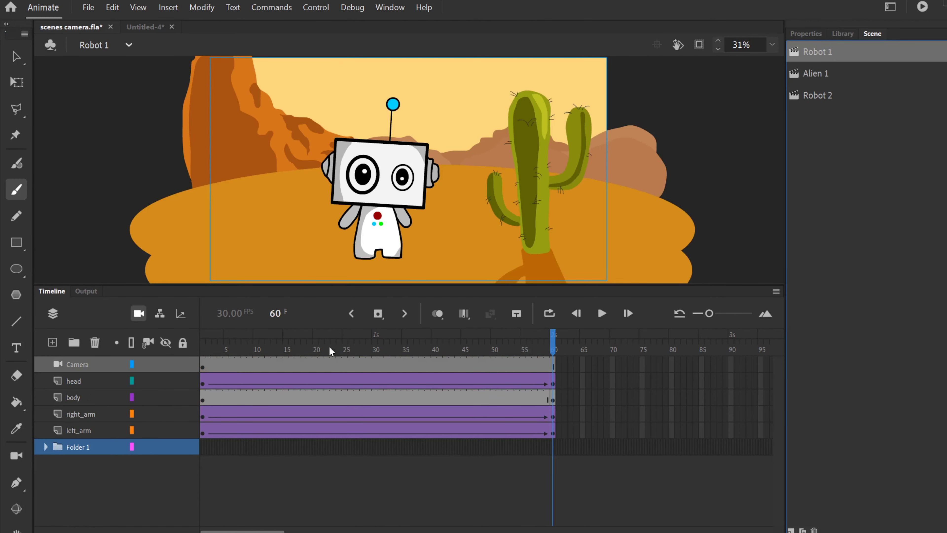
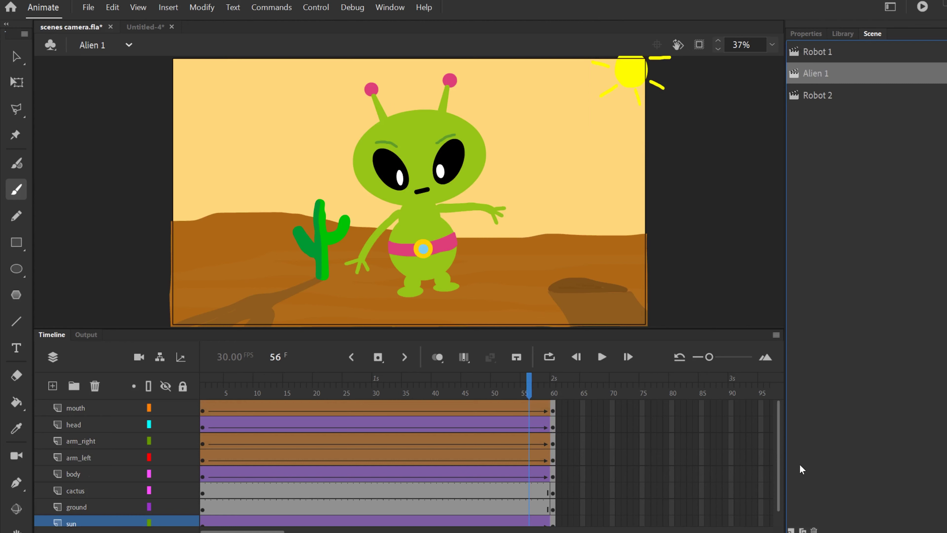
Step: Duplicate the Alien 1 scene and move the copy to the end of the scene order
click(804, 529)
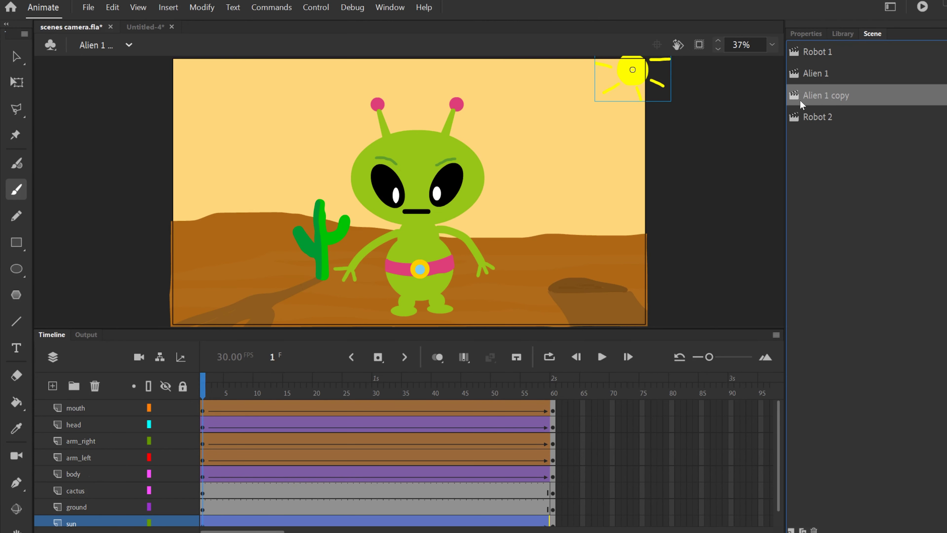
drag(794, 93, 808, 123)
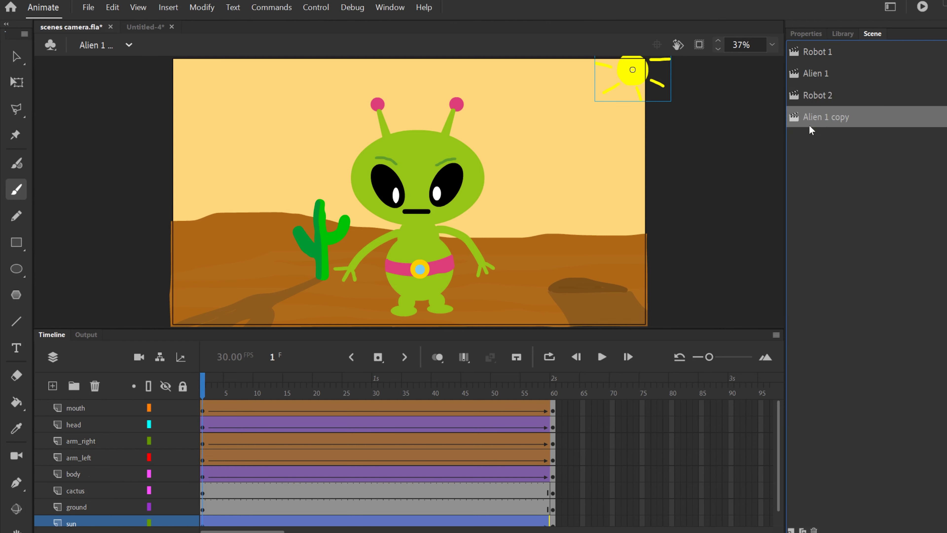
Step: Rename the duplicated alien scene as Alien 2 and scrub its timeline back to frame 1
double_click(832, 117)
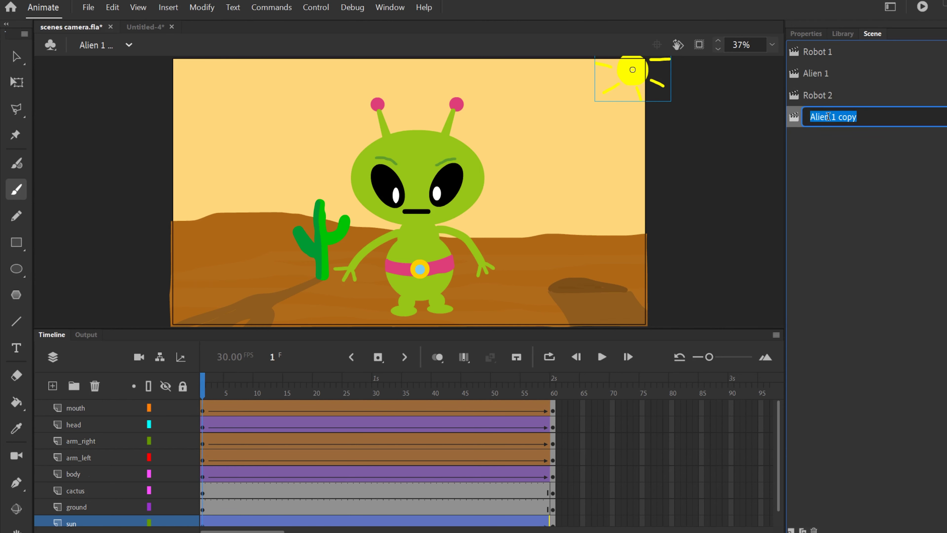
drag(830, 118, 898, 119)
text(2)
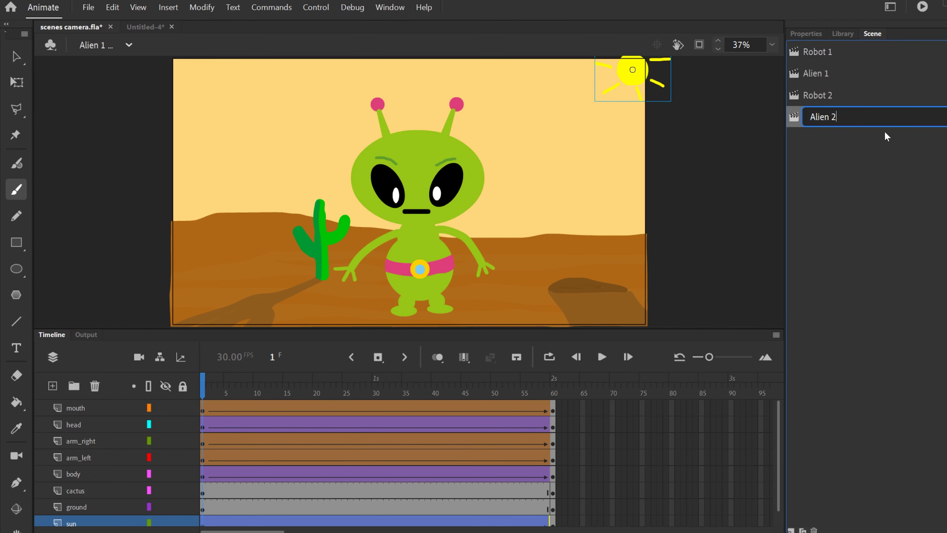
click(404, 393)
drag(410, 401, 187, 406)
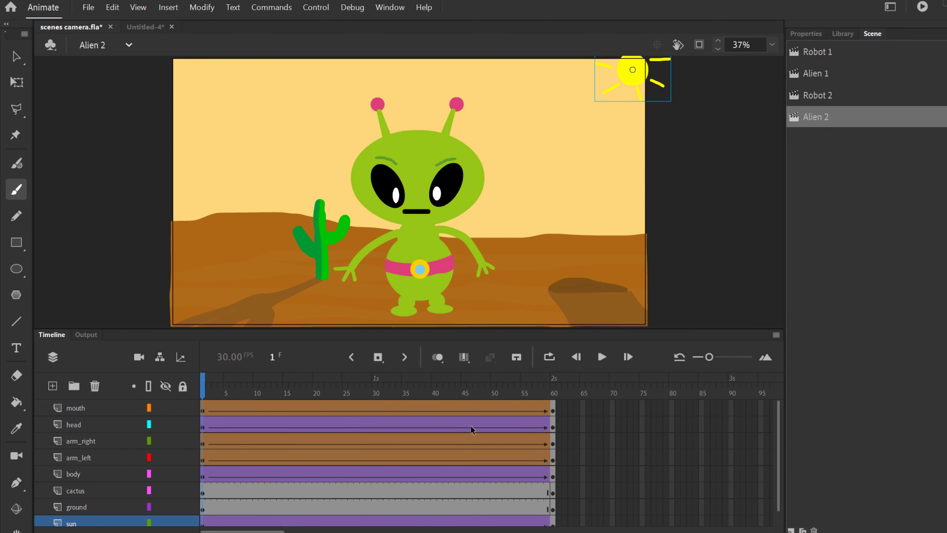
Step: Remove frames 1 to 59 from all layers of the Alien 2 scene, keeping only the final pose as frame 1
drag(451, 328, 455, 258)
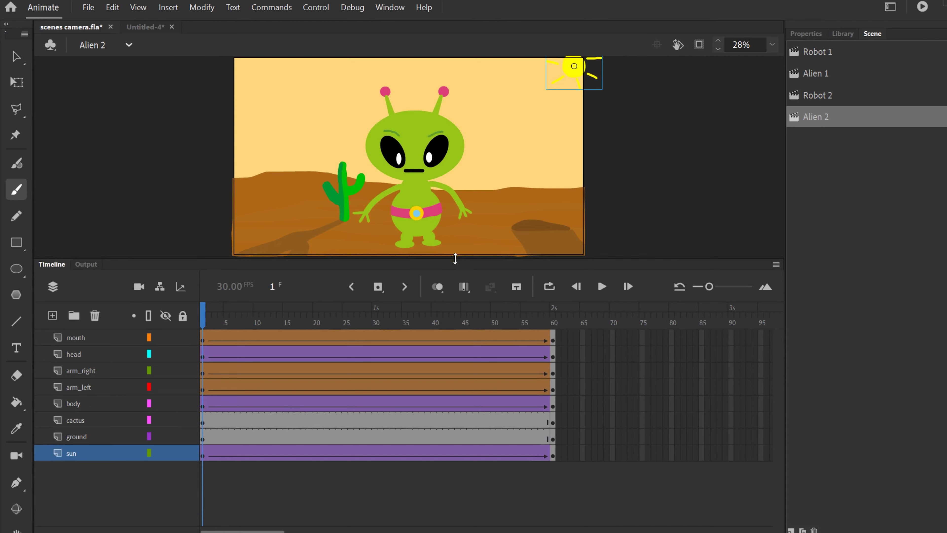
click(551, 341)
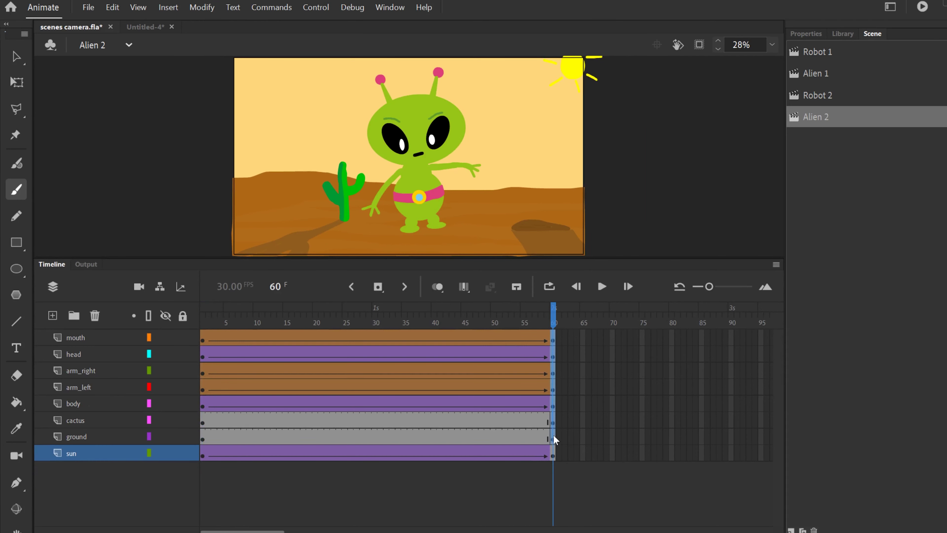
drag(555, 455, 549, 371)
click(548, 340)
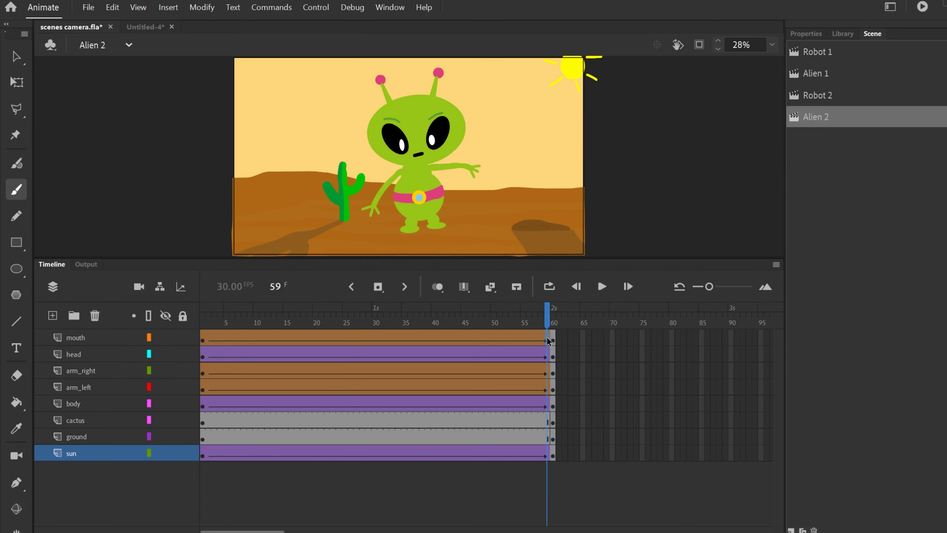
drag(546, 450, 202, 462)
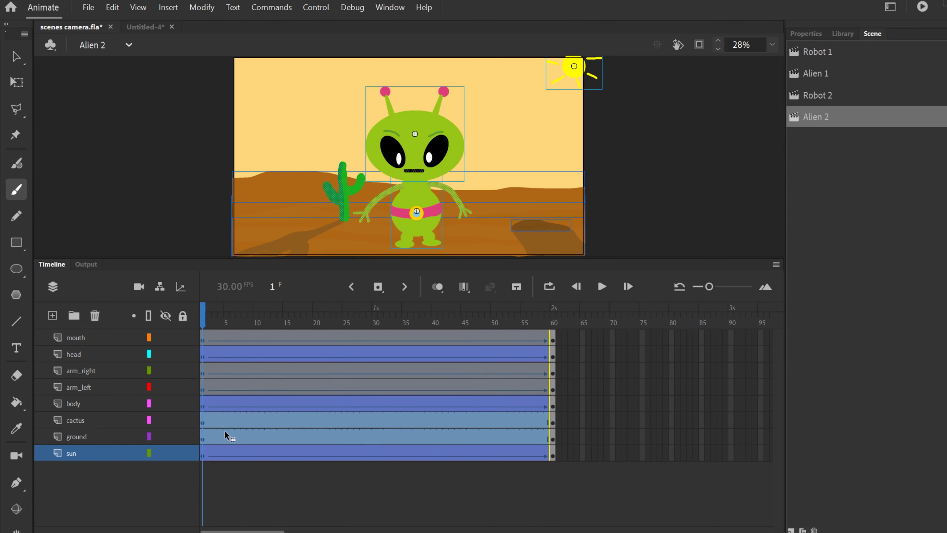
right_click(288, 371)
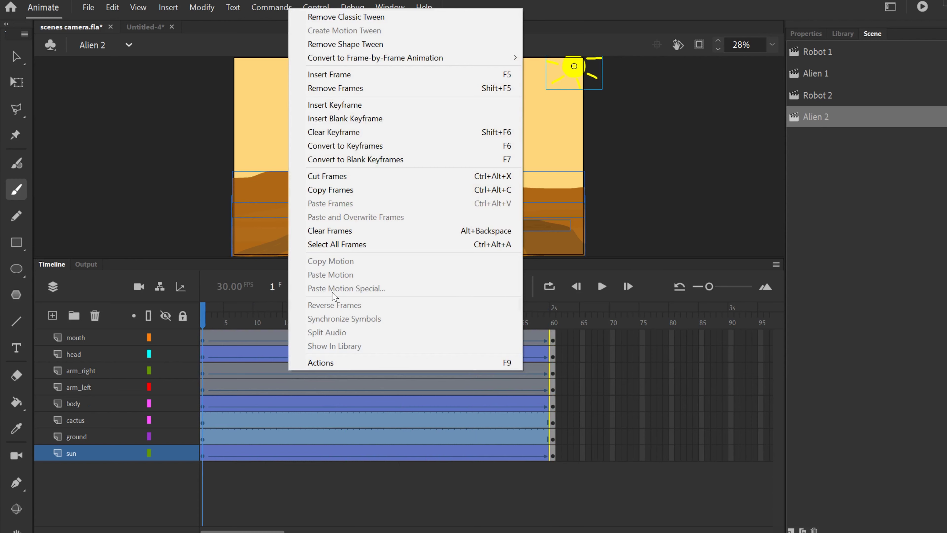
click(347, 90)
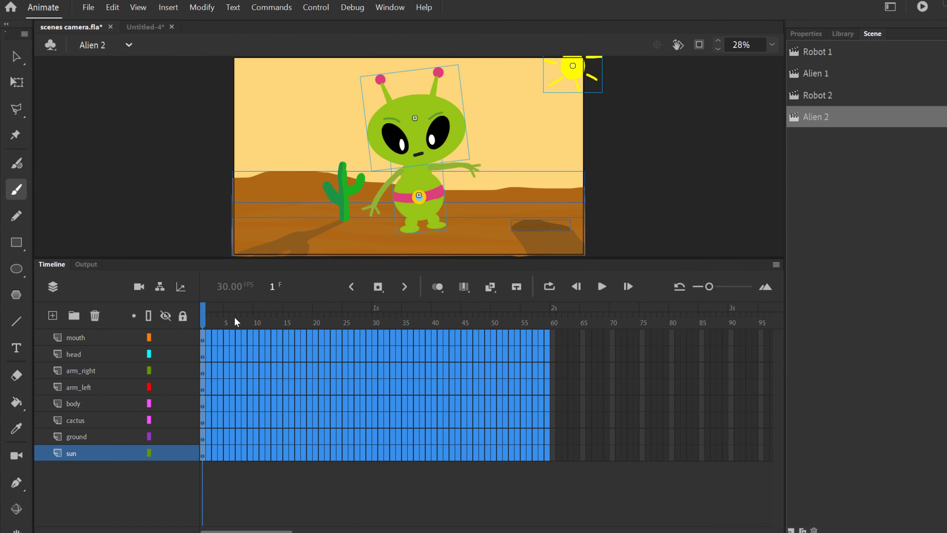
key(shift+F5)
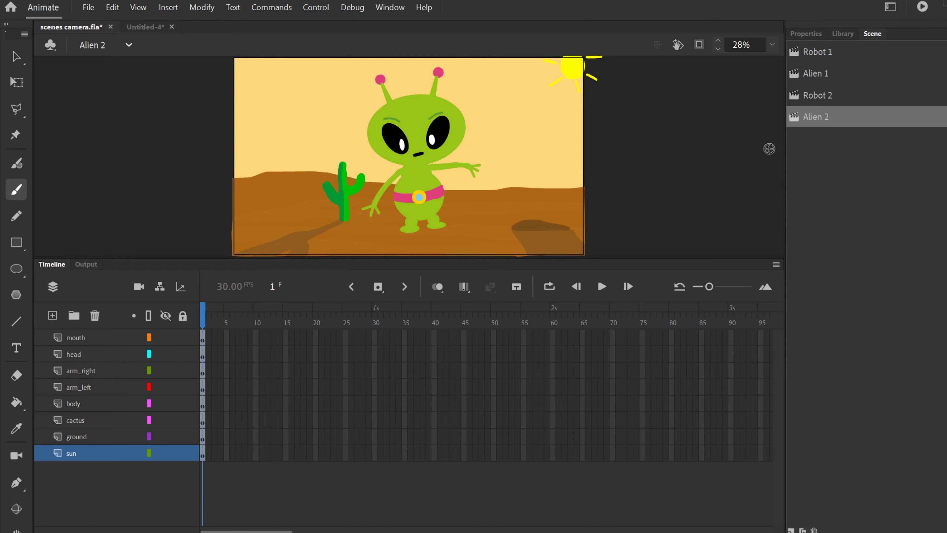
drag(531, 258, 519, 344)
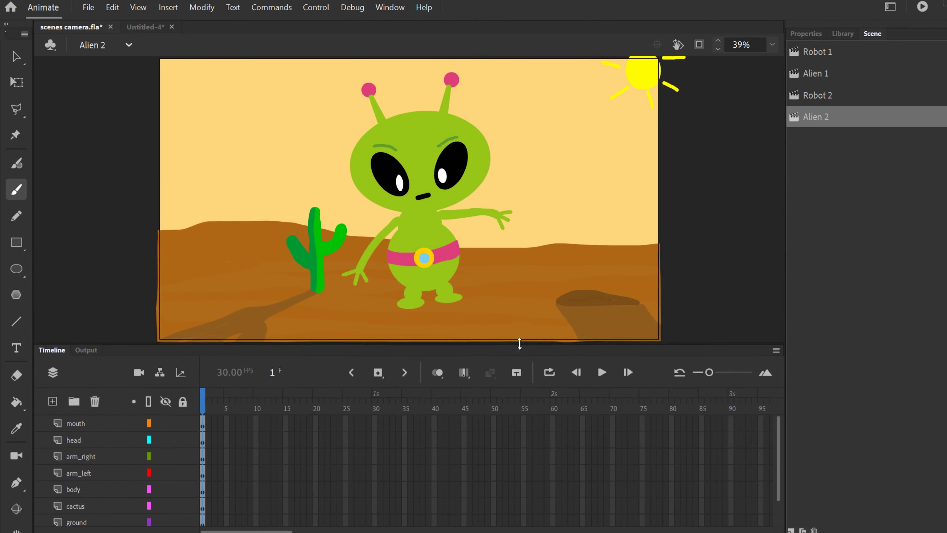
Step: Advance Alien 1 to its last frame, 60, and compare its pose with frame 1 of Alien 2
click(815, 75)
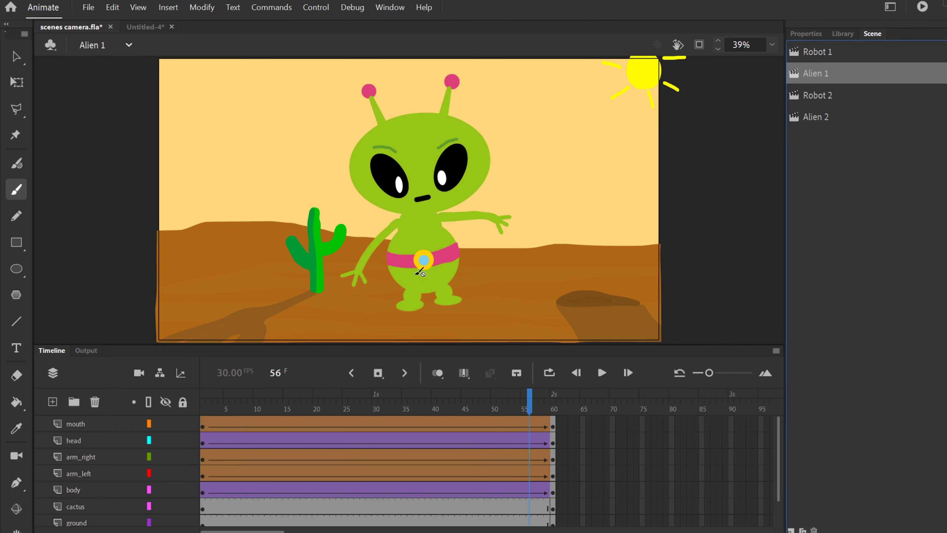
key(period)
key(period)
key(period)
key(period)
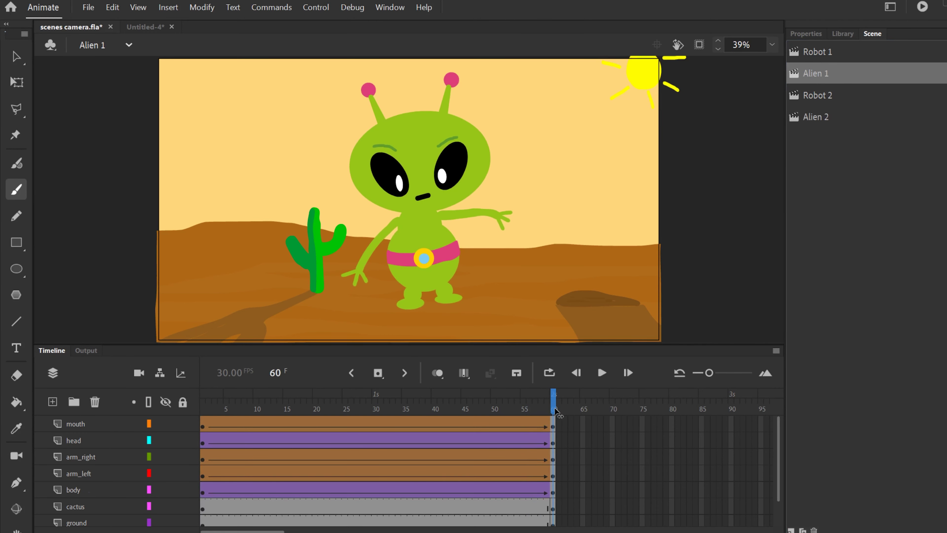
click(820, 116)
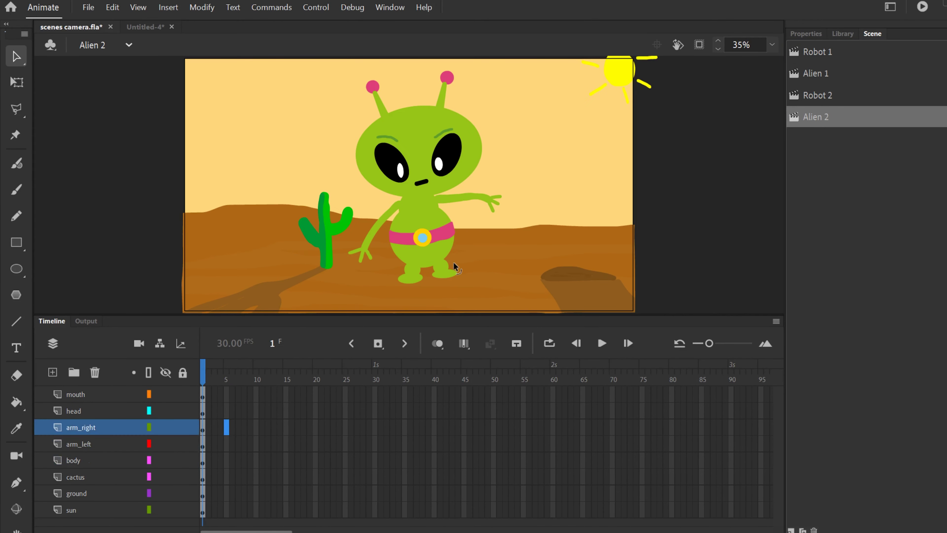
Step: Review the scene sequence from Alien 1 through Robot 2 to Alien 2, checking the alien's matching pose
click(816, 76)
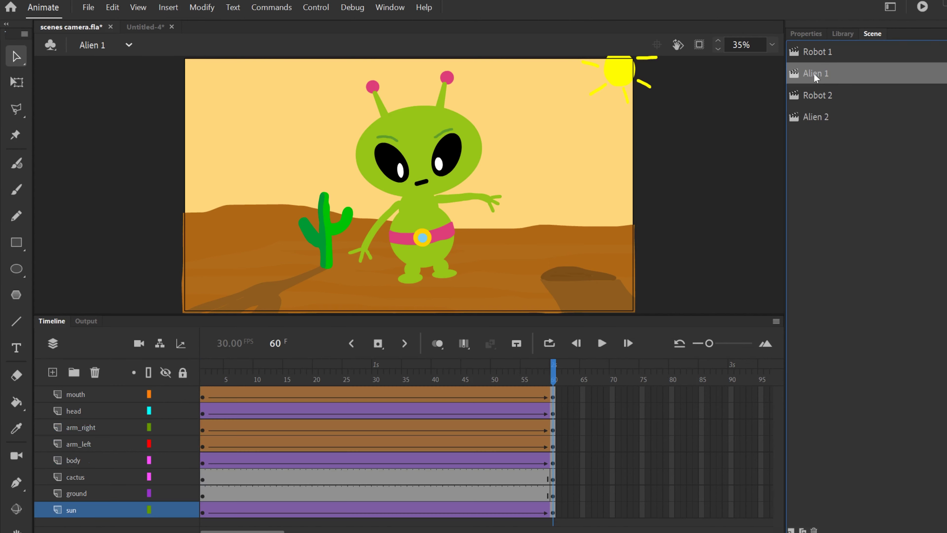
click(818, 96)
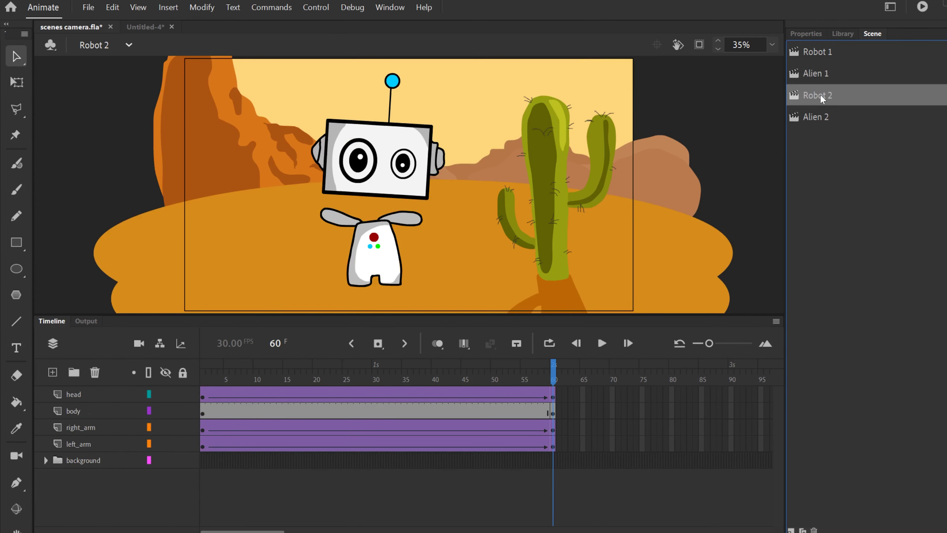
click(819, 117)
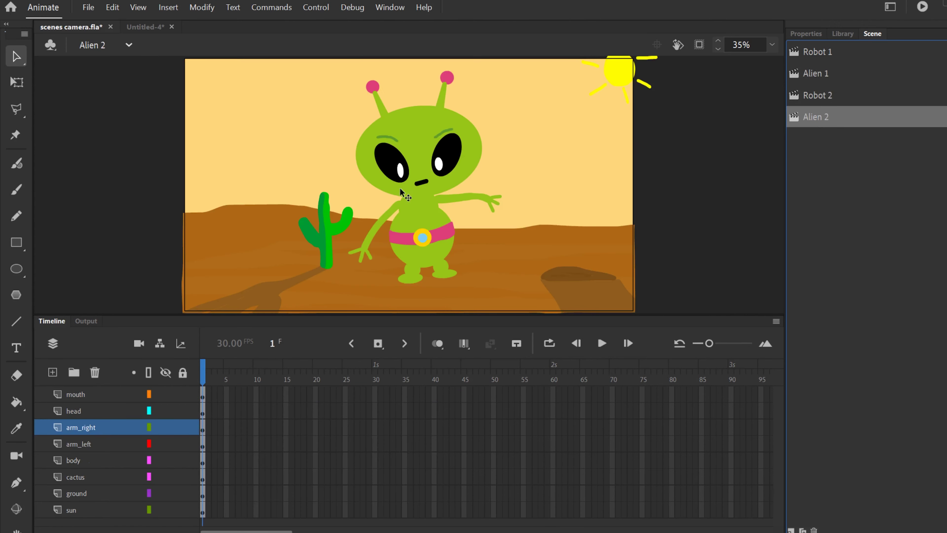
click(818, 74)
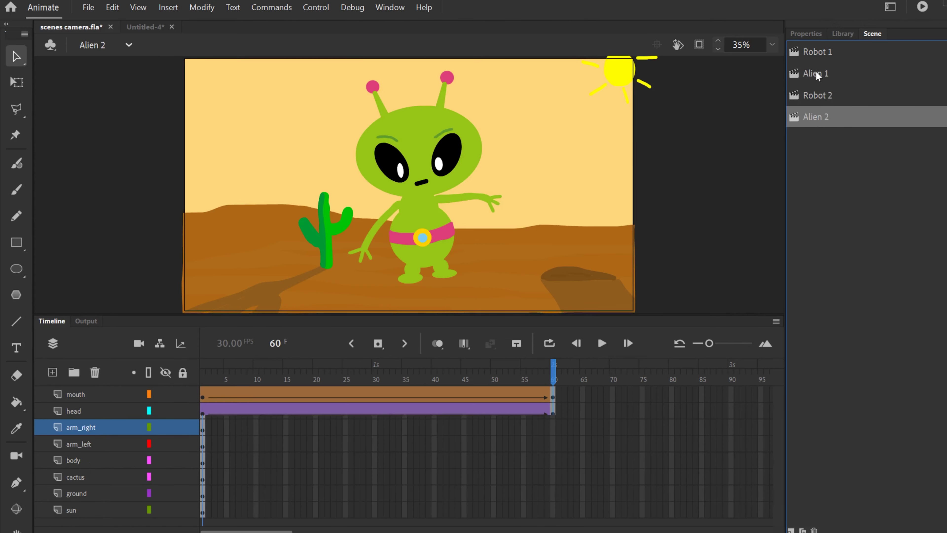
click(817, 119)
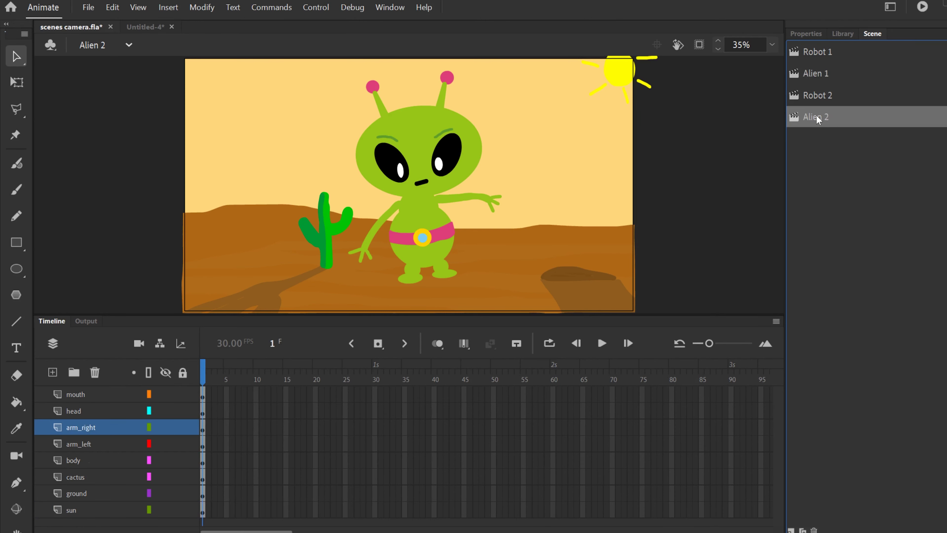
Step: Move all the alien's body parts slightly upward on frame 1 of Alien 2 and compare the position with Alien 1
click(232, 493)
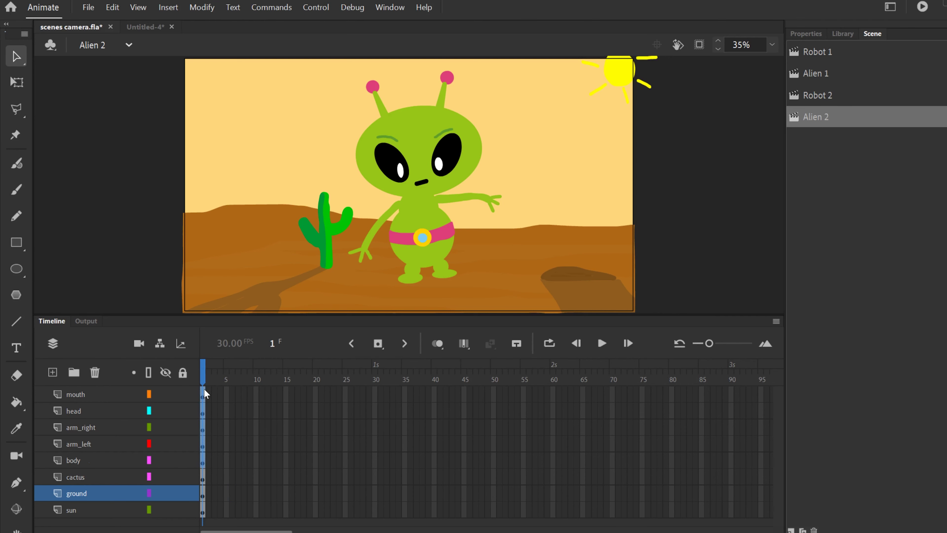
click(88, 461)
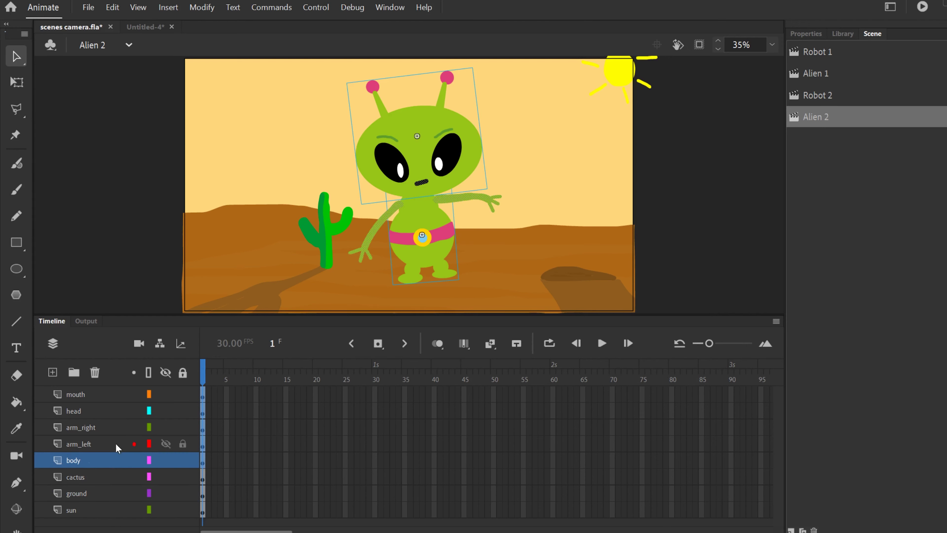
drag(418, 160, 418, 146)
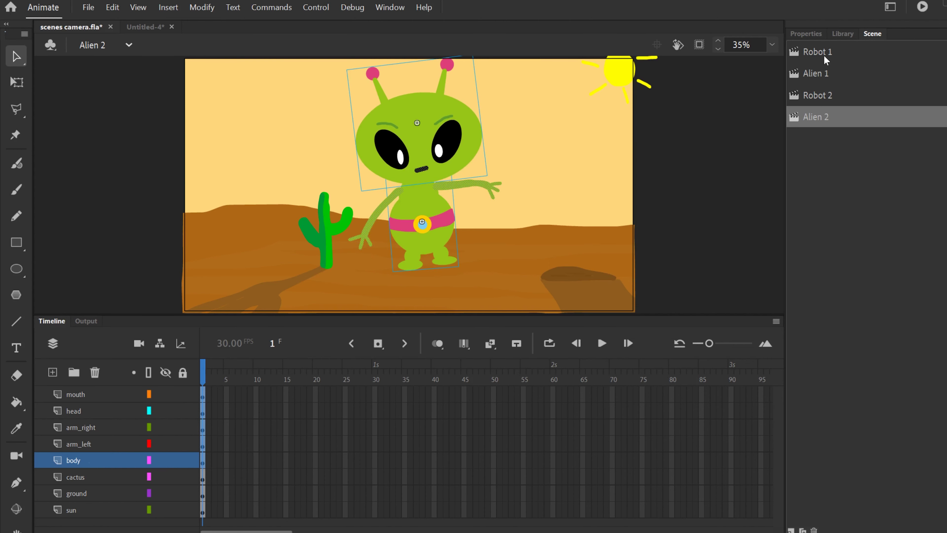
click(816, 75)
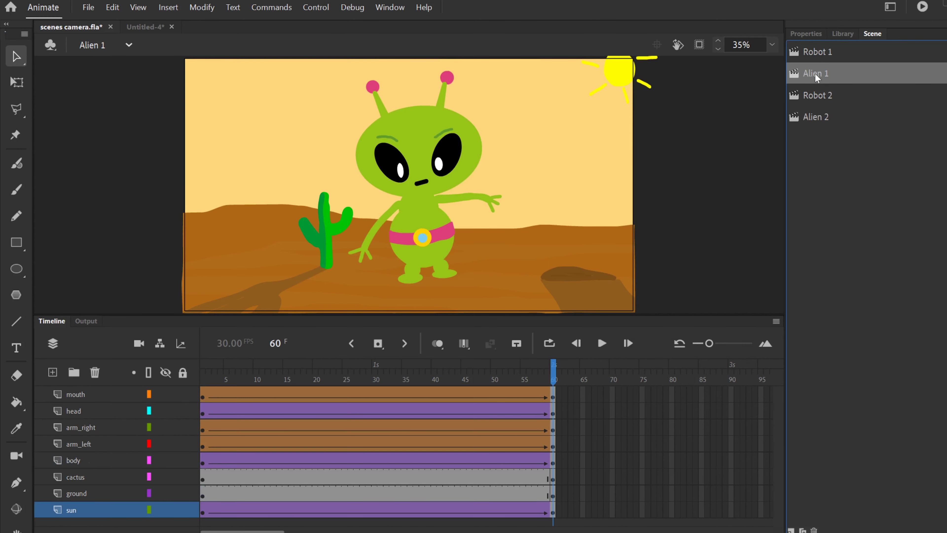
click(815, 117)
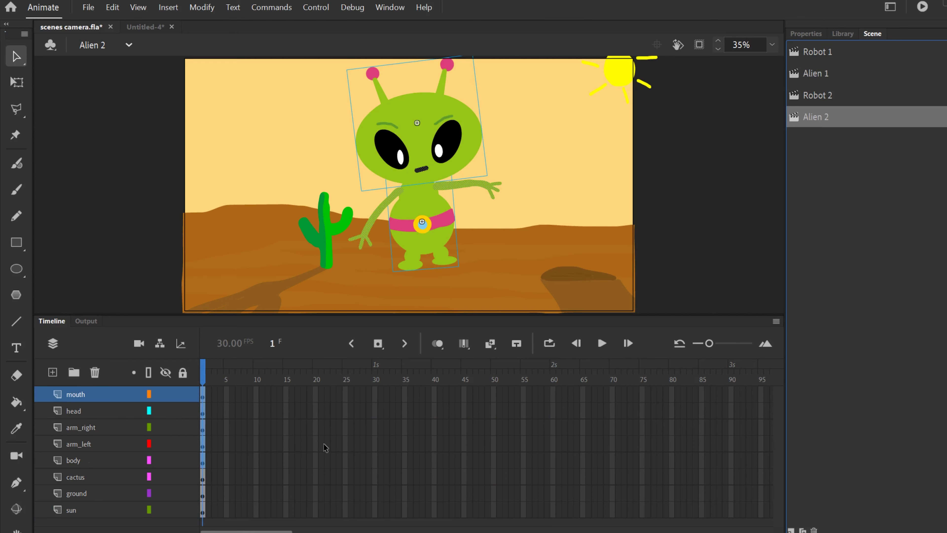
Step: Insert keyframes at frame 60 on all layers of the Alien 2 scene
click(553, 394)
drag(553, 396, 552, 514)
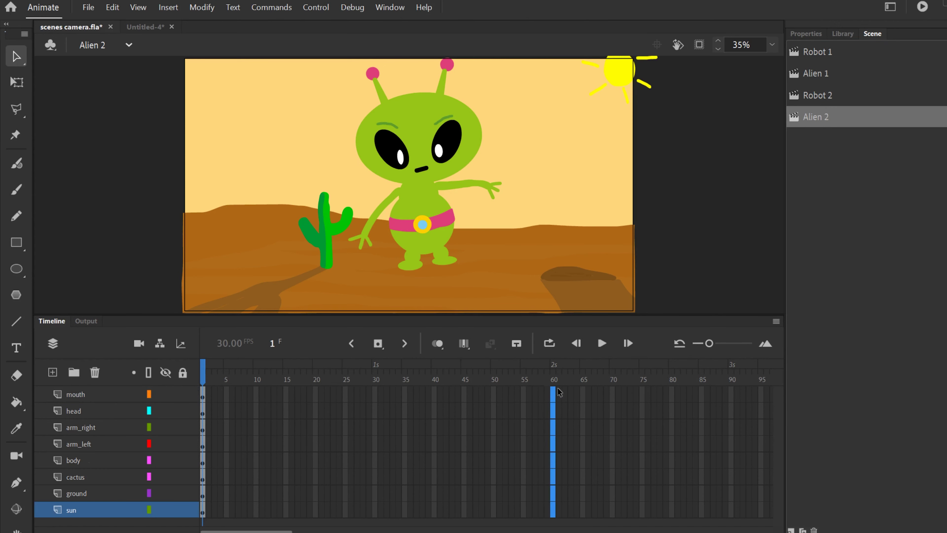
right_click(555, 448)
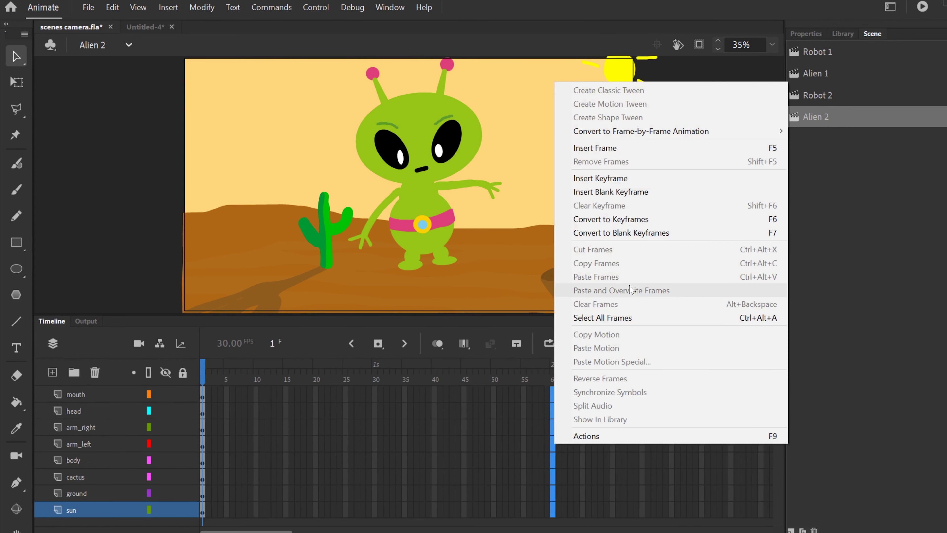
click(618, 179)
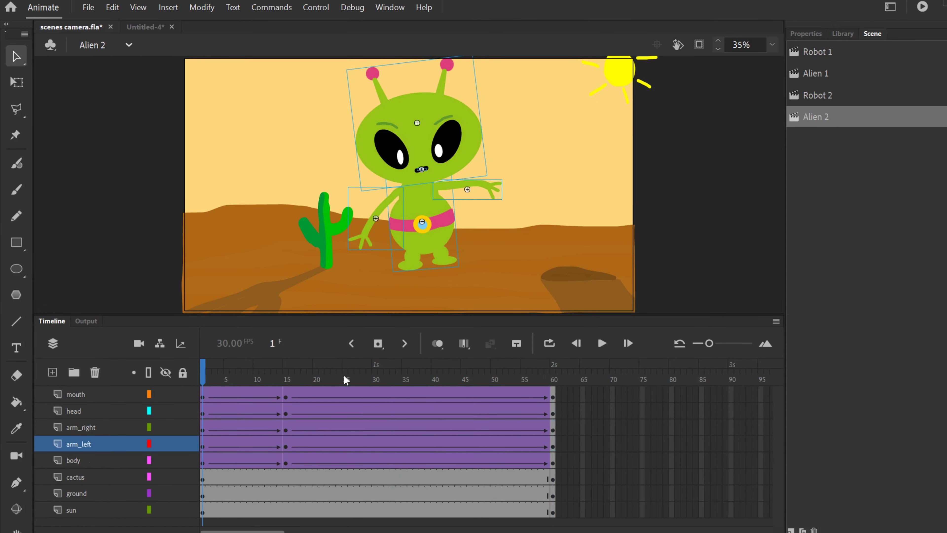
Step: Move the alien body layers' keyframes from frame 15 to frame 32 and play the animation to check the timing
click(599, 344)
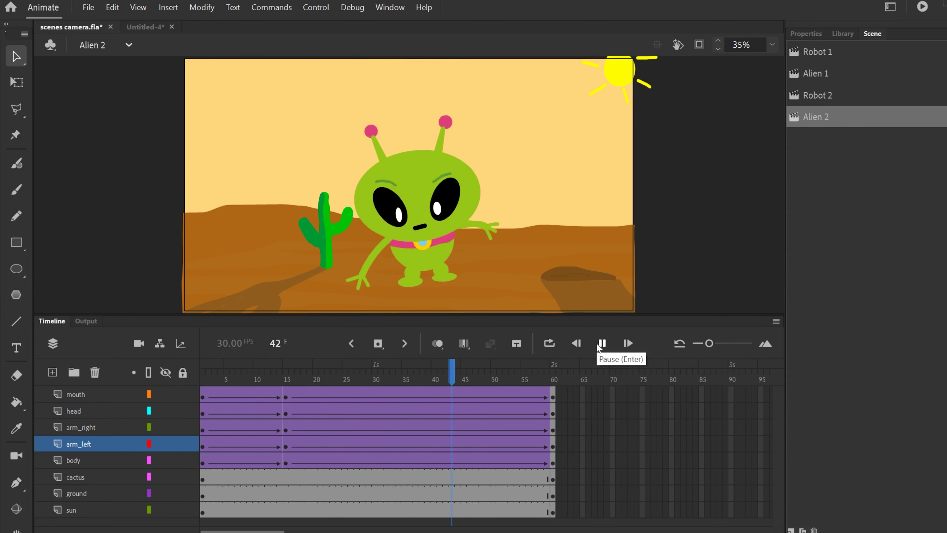
drag(288, 401, 286, 462)
drag(345, 462, 388, 463)
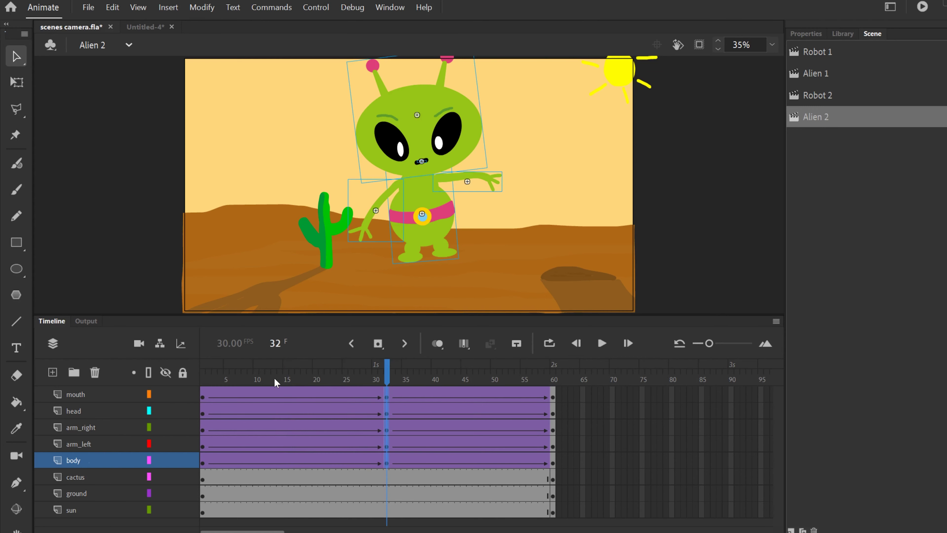
click(601, 343)
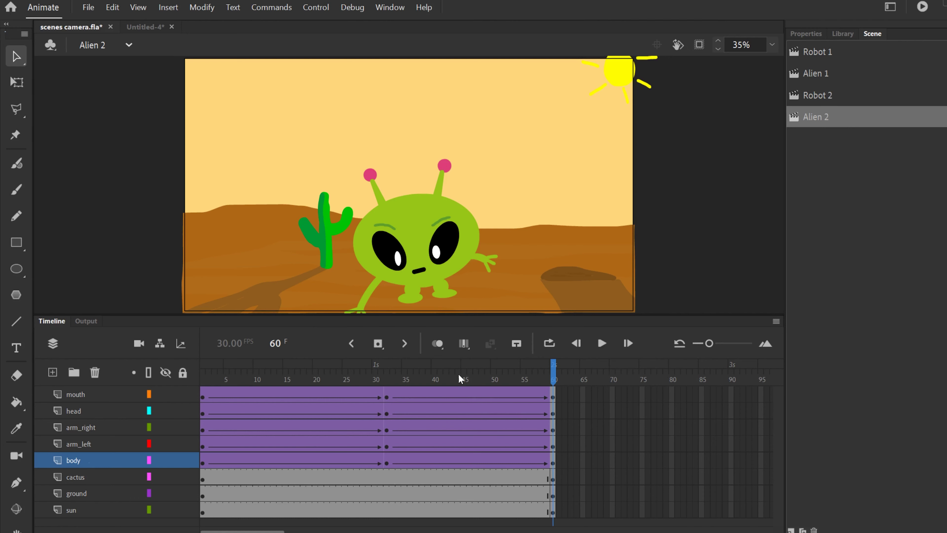
drag(457, 378, 363, 378)
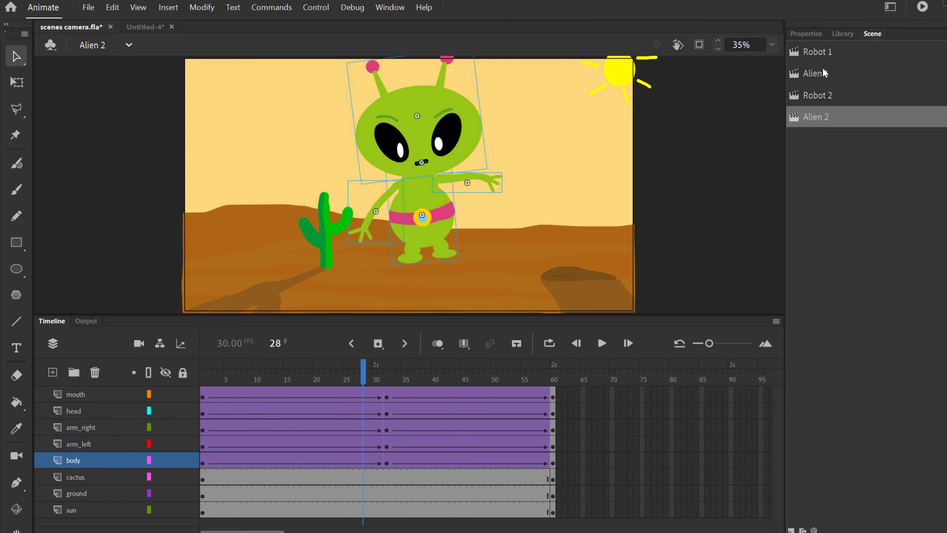
Step: Compare the last frames of the Robot 2 and Robot 1 scenes, enlarging the stage area
click(821, 96)
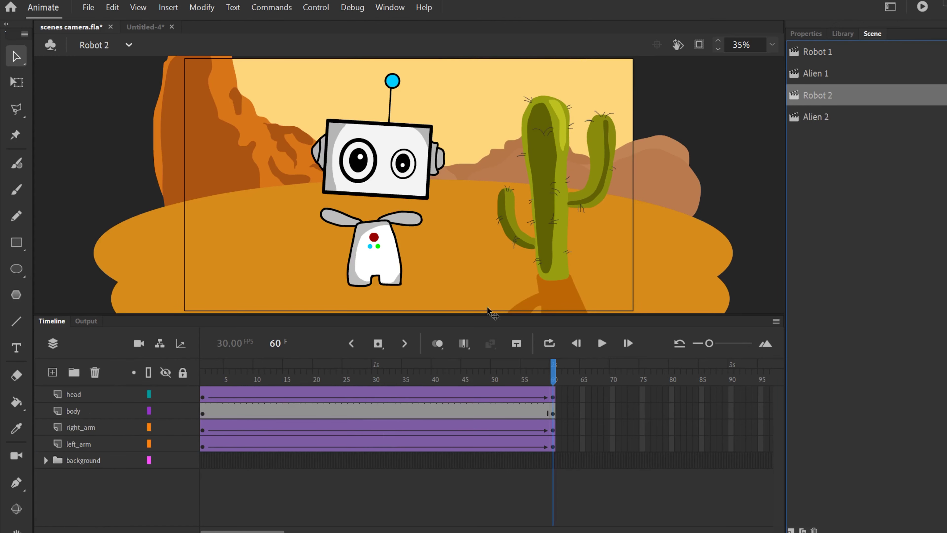
drag(437, 314, 439, 380)
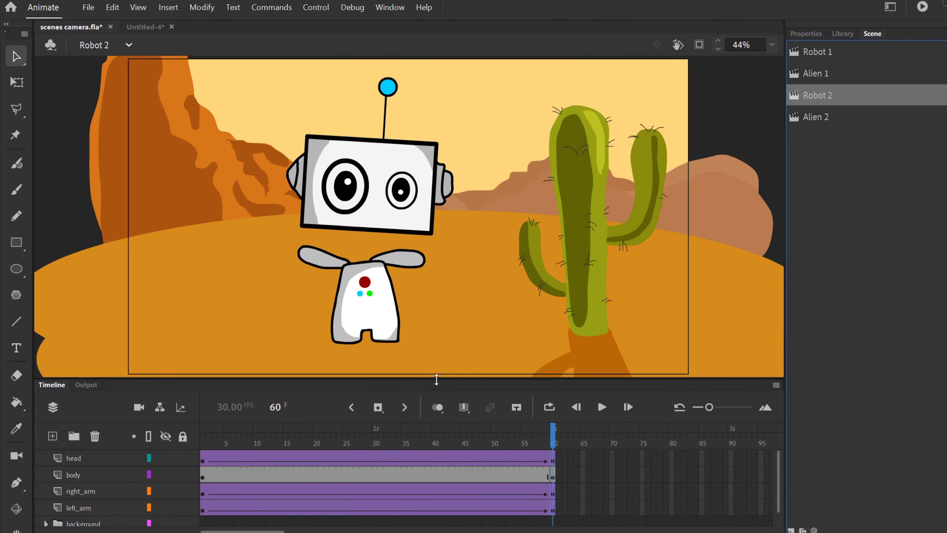
click(817, 55)
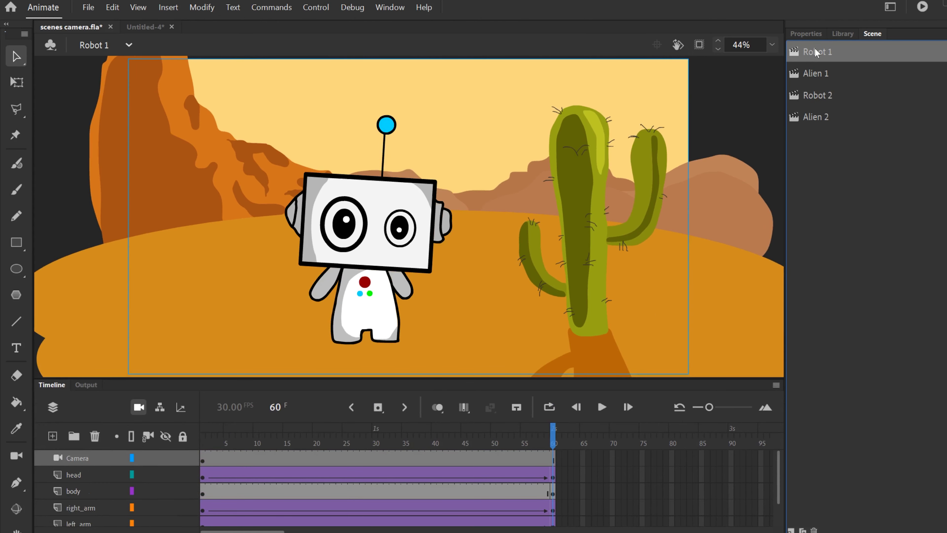
click(816, 98)
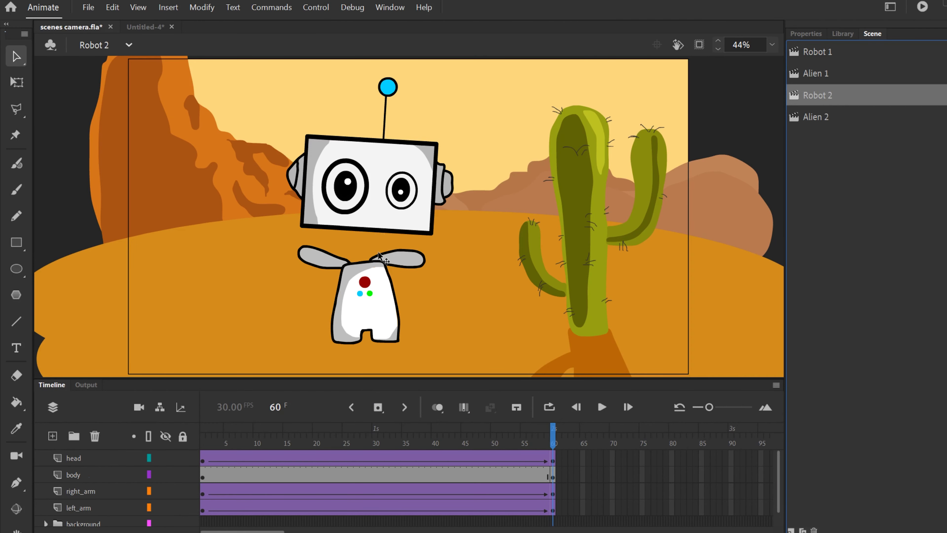
Step: Add a camera to Robot 2, zoomed in and reframed on the robot, and compare the shot with Robot 1
click(139, 408)
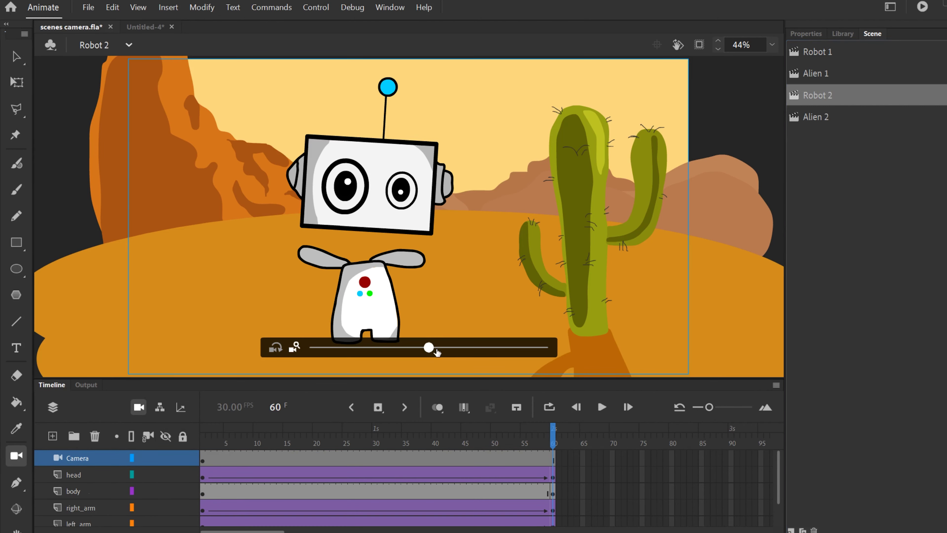
drag(437, 352, 505, 356)
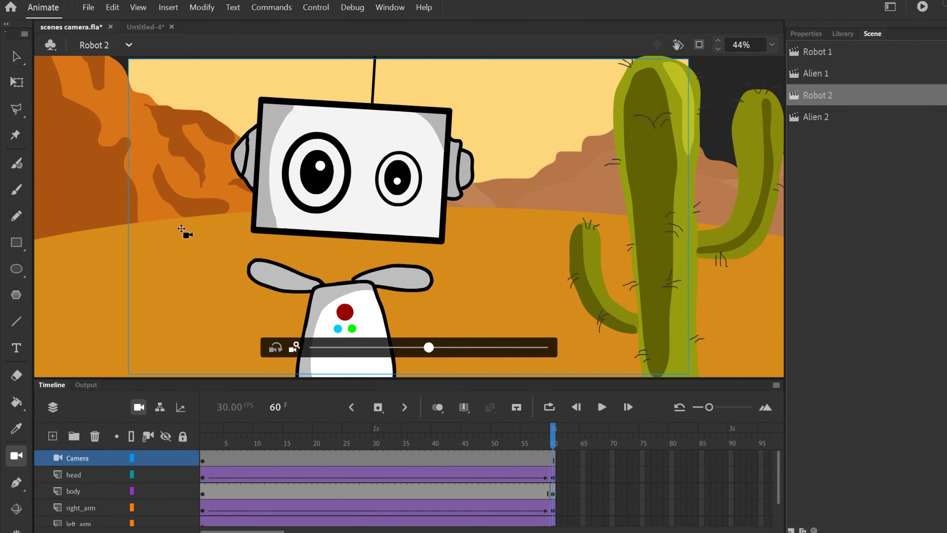
drag(181, 229, 119, 195)
drag(376, 444, 512, 443)
click(822, 53)
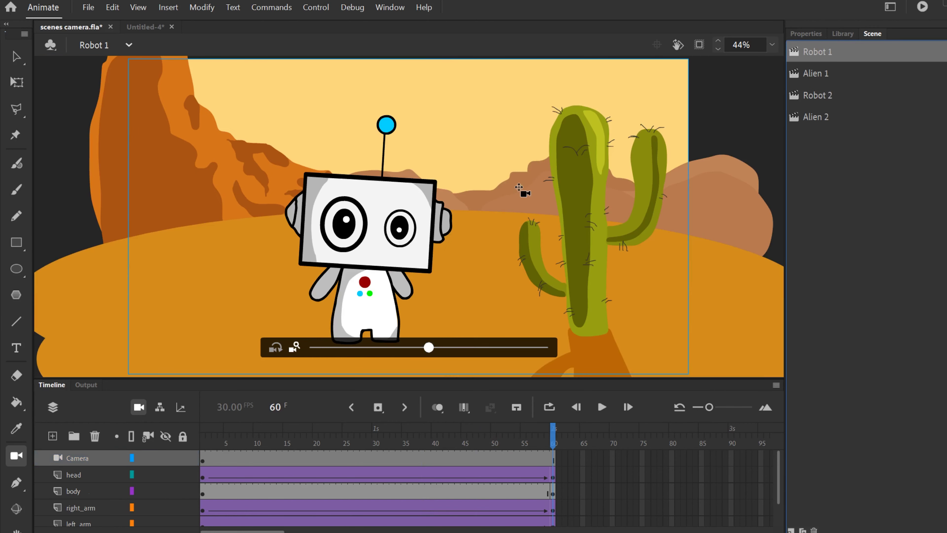
Step: Review the Alien 1, Robot 2 and Alien 2 scenes in order to compare their shots
click(822, 74)
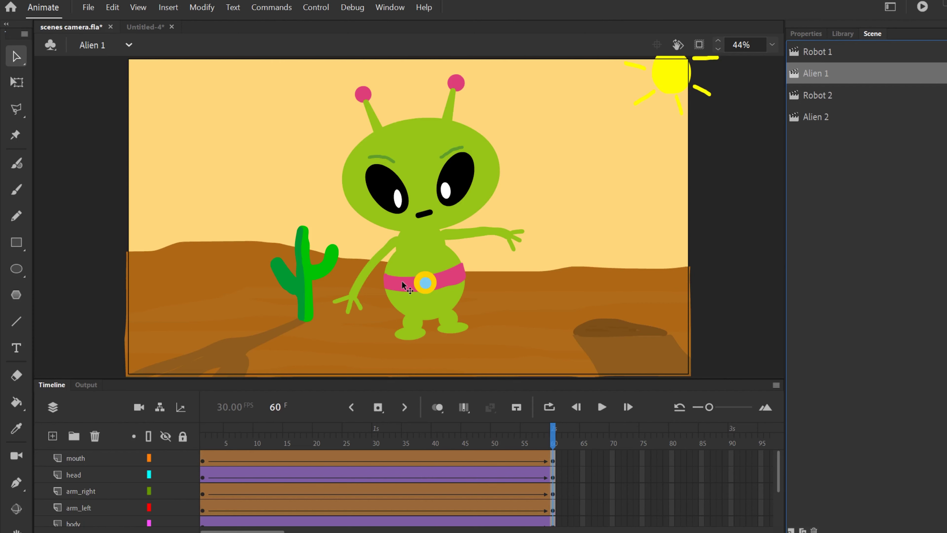
click(822, 97)
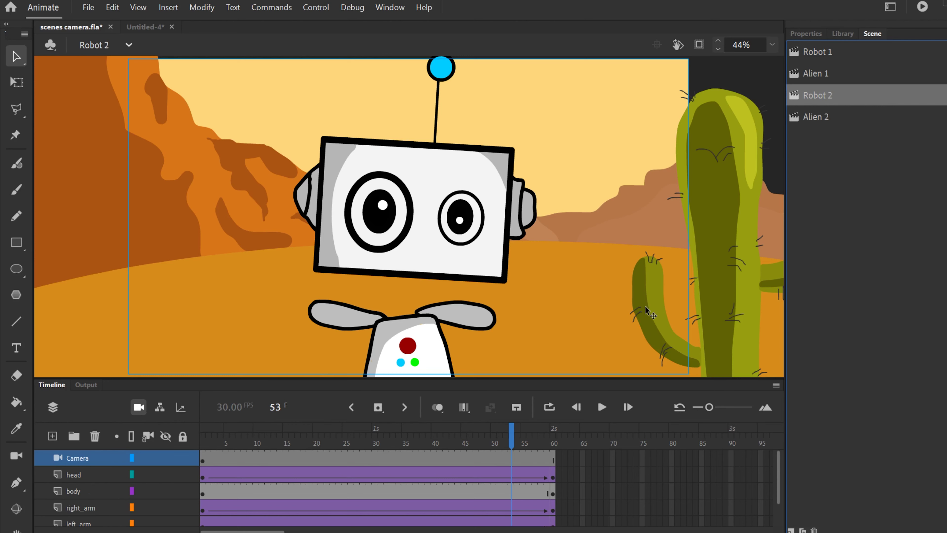
click(813, 119)
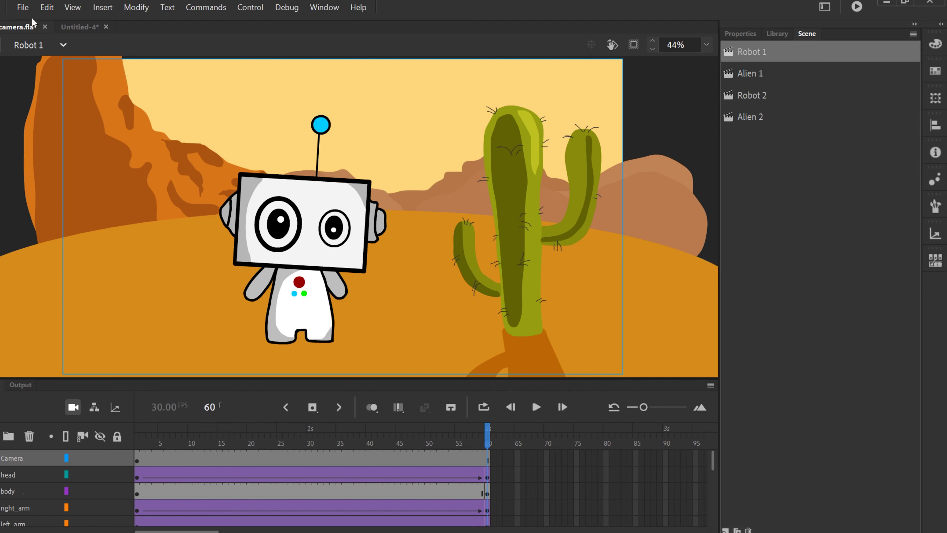
Step: Start a video/media export and set its output file to "scenes camera final" in the Desktop's Animate folder
click(23, 7)
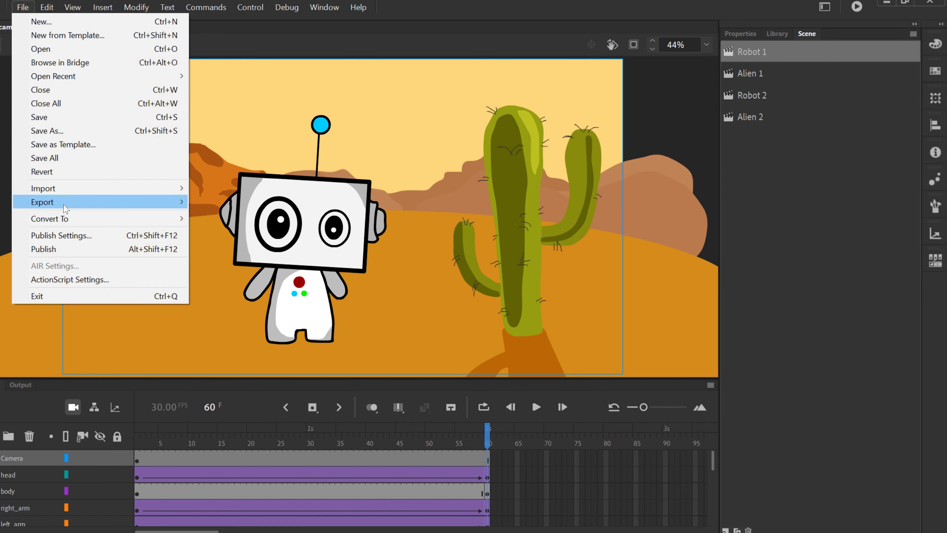
mouse_move(65, 208)
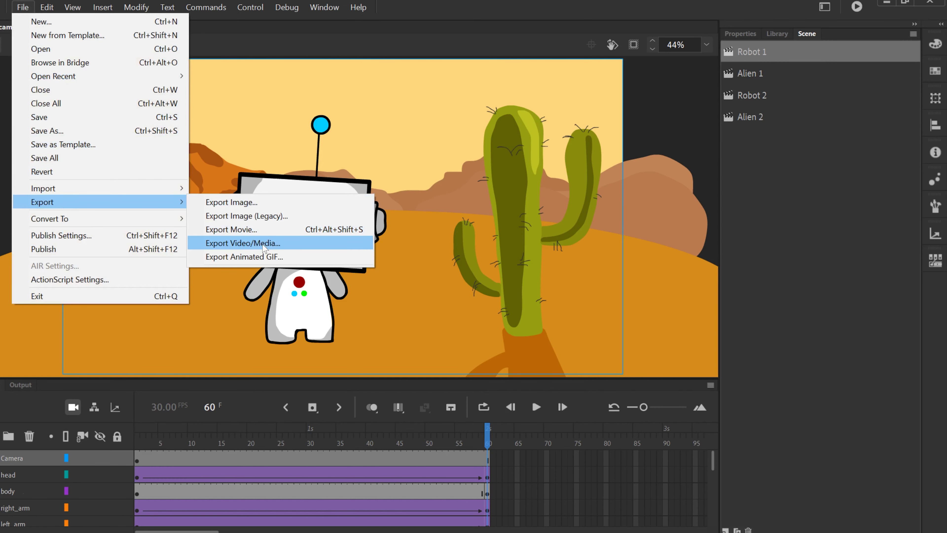
click(255, 243)
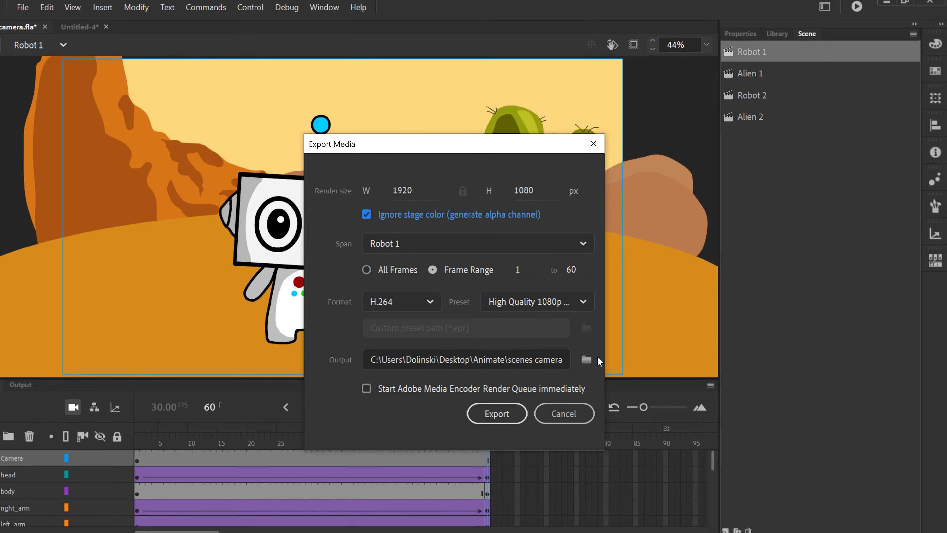
click(587, 360)
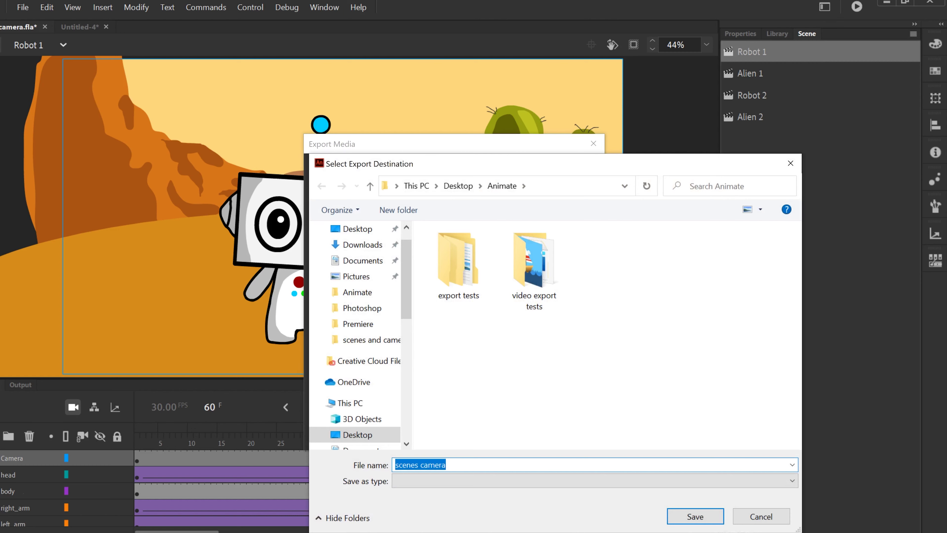
click(446, 465)
text(final)
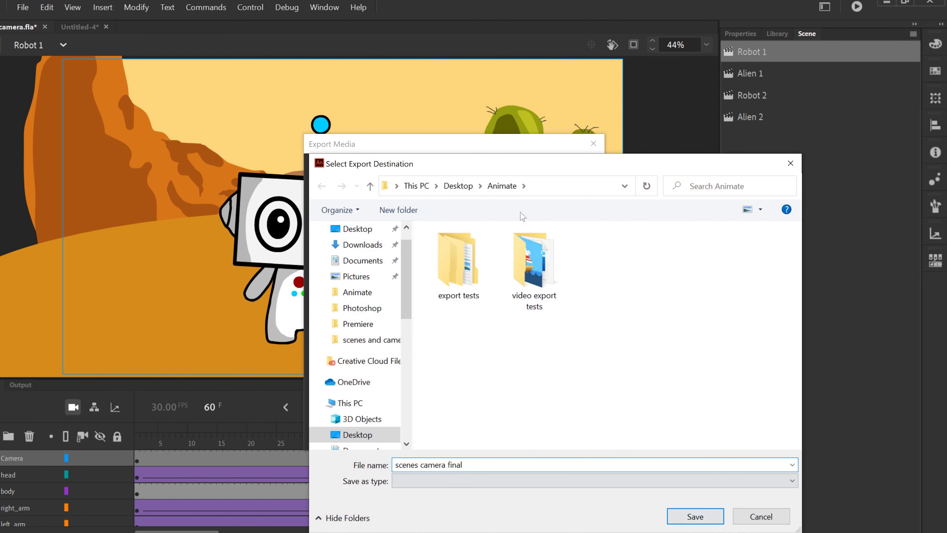
click(709, 514)
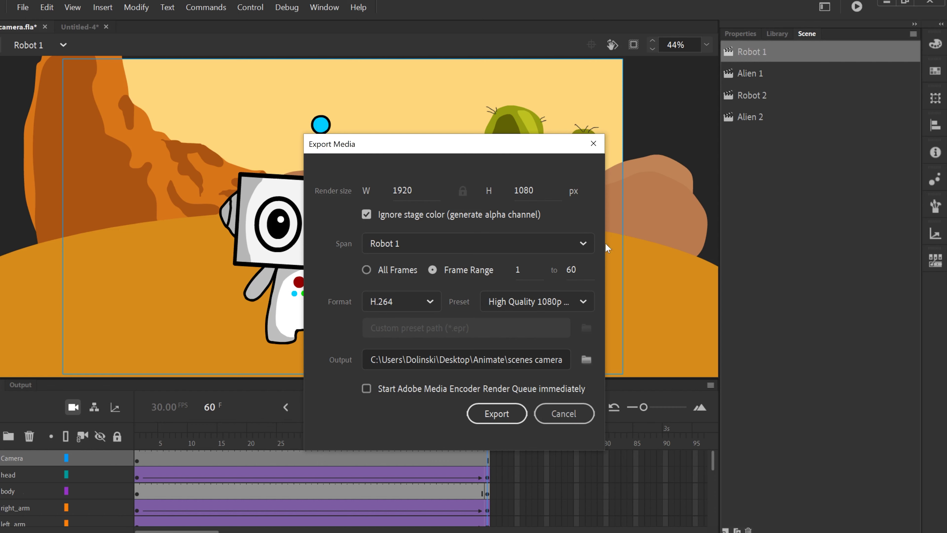
Step: Set the export span to All Scenes, send it to Adobe Media Encoder and start encoding the queue
click(582, 243)
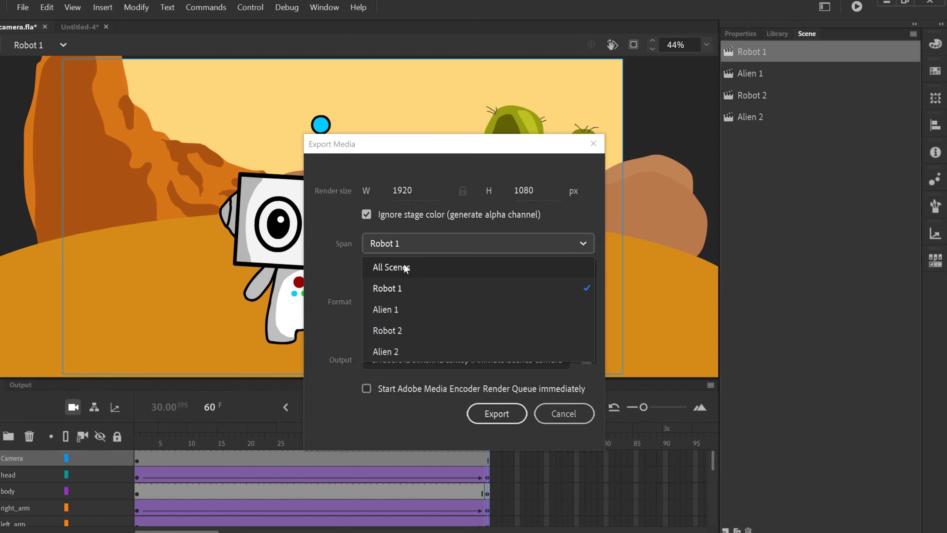
click(391, 267)
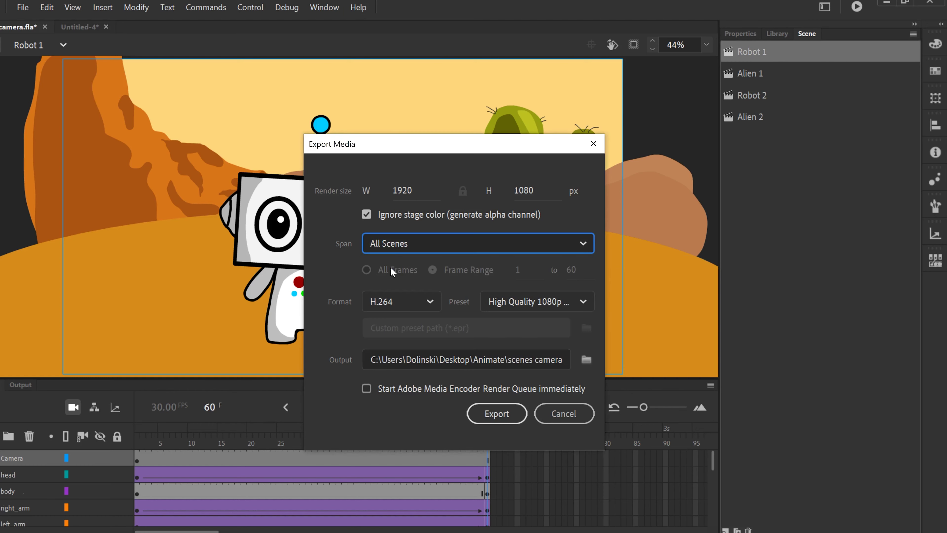
click(497, 414)
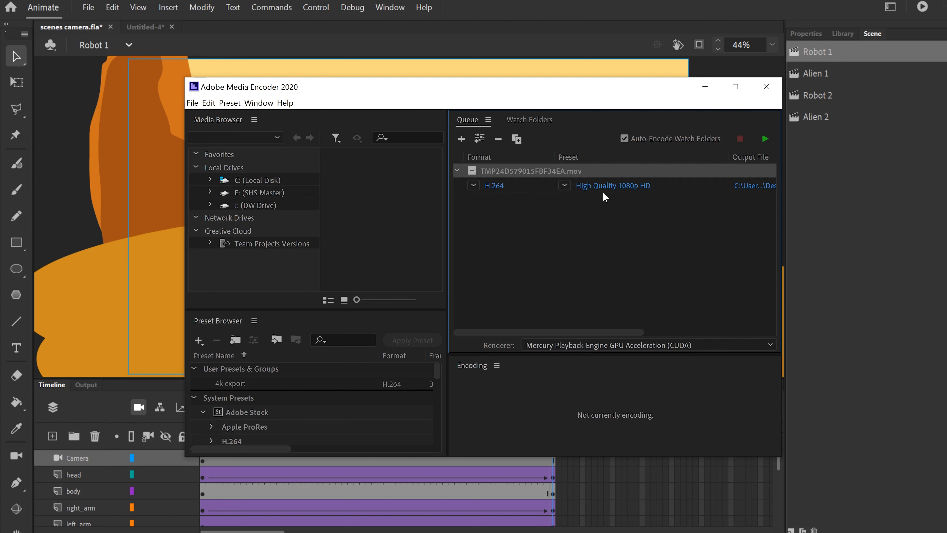
click(764, 138)
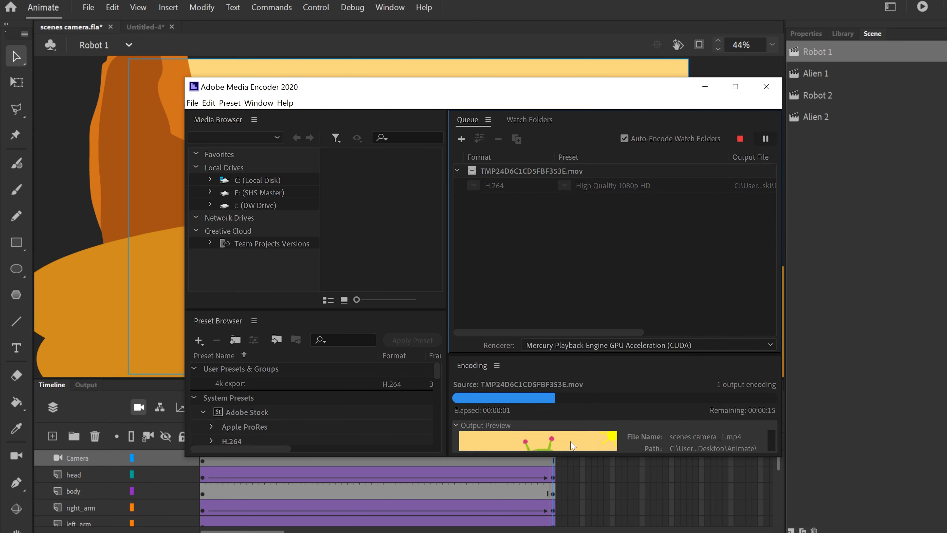